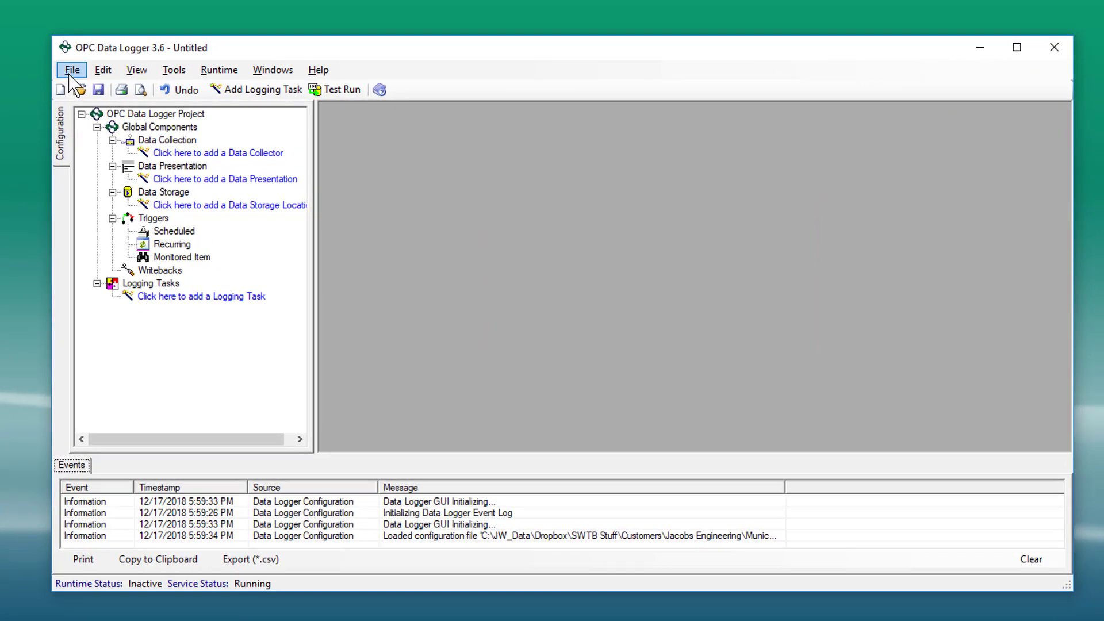
Step: Start a new project's logging task, keeping the default name LoggingTask, up to the data collector step
left_click(71, 70)
left_click(89, 86)
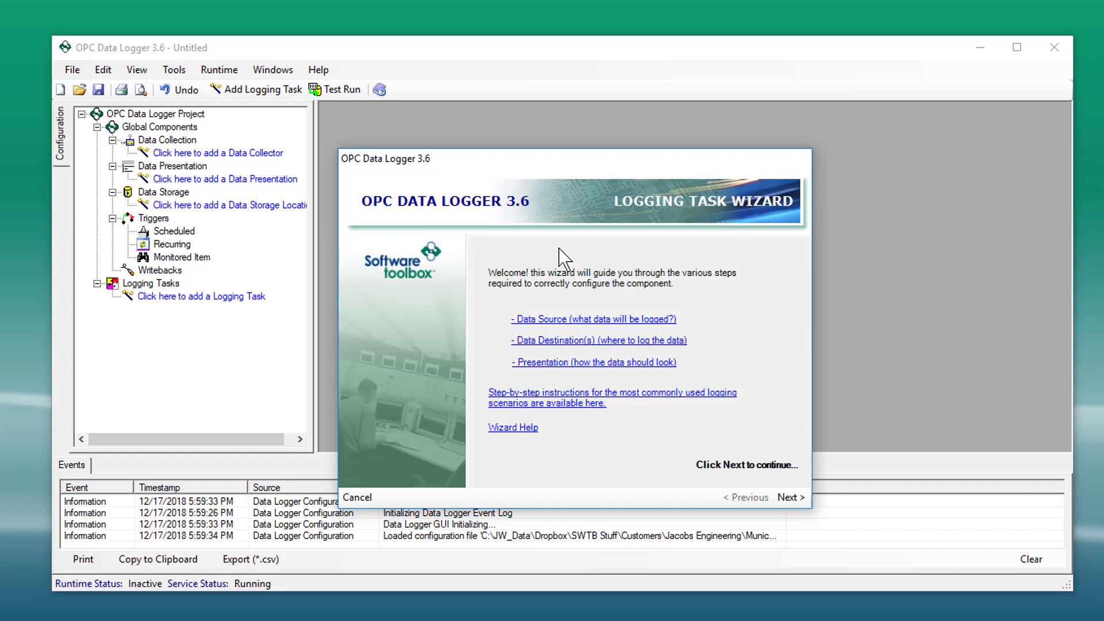
left_click(789, 496)
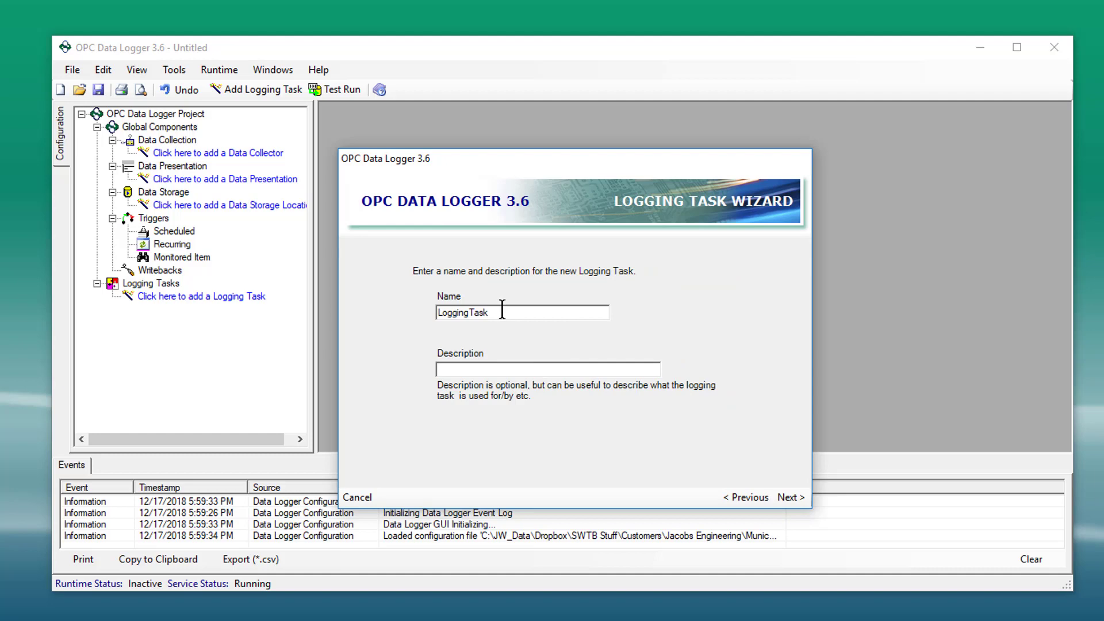
left_click(786, 496)
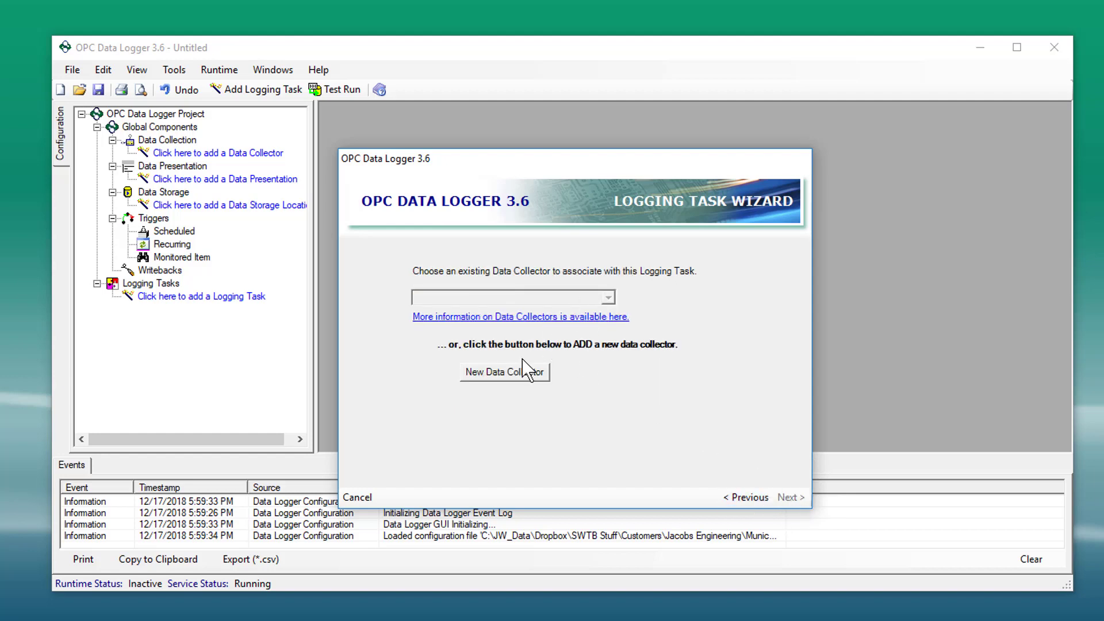
Step: Create a new OPC UA Interface data collector named S7-1500PLC
left_click(517, 373)
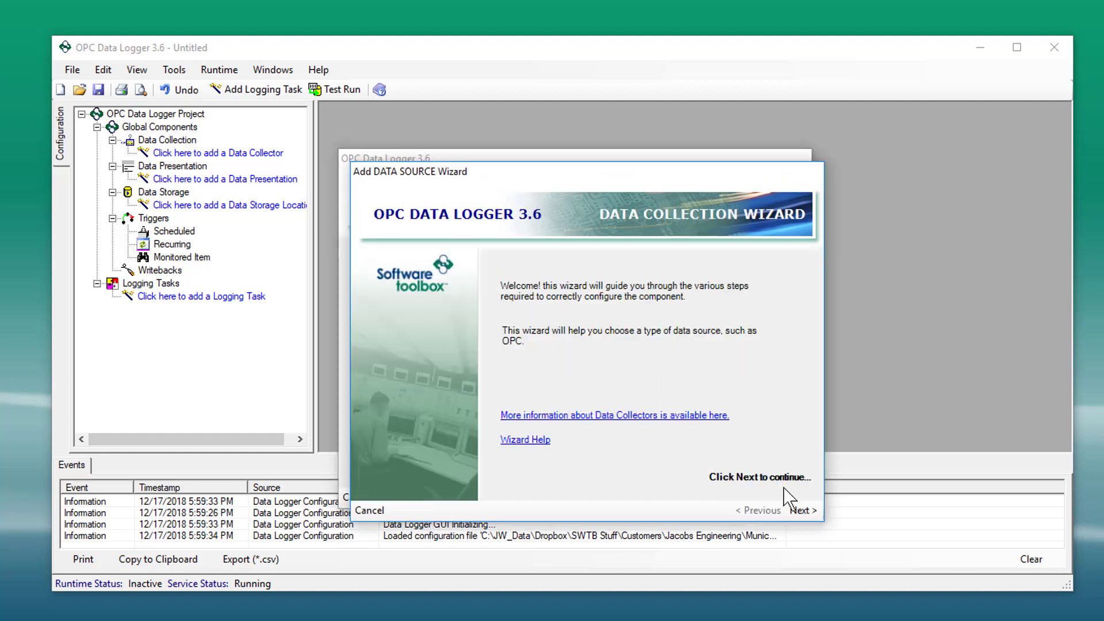
left_click(800, 511)
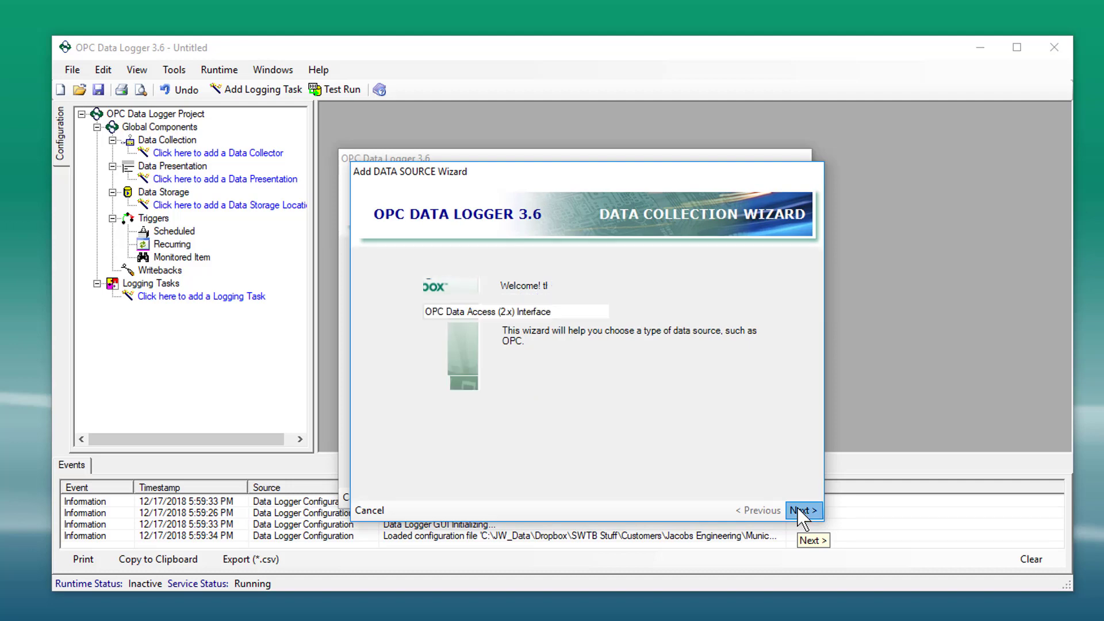
left_click(567, 313)
left_click(541, 339)
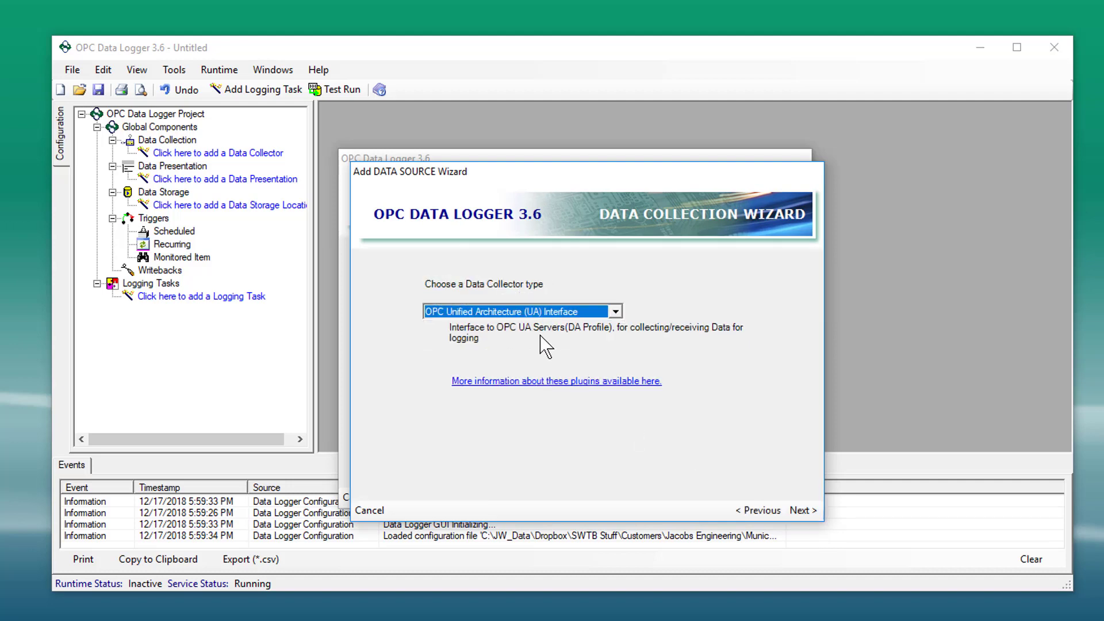
left_click(799, 512)
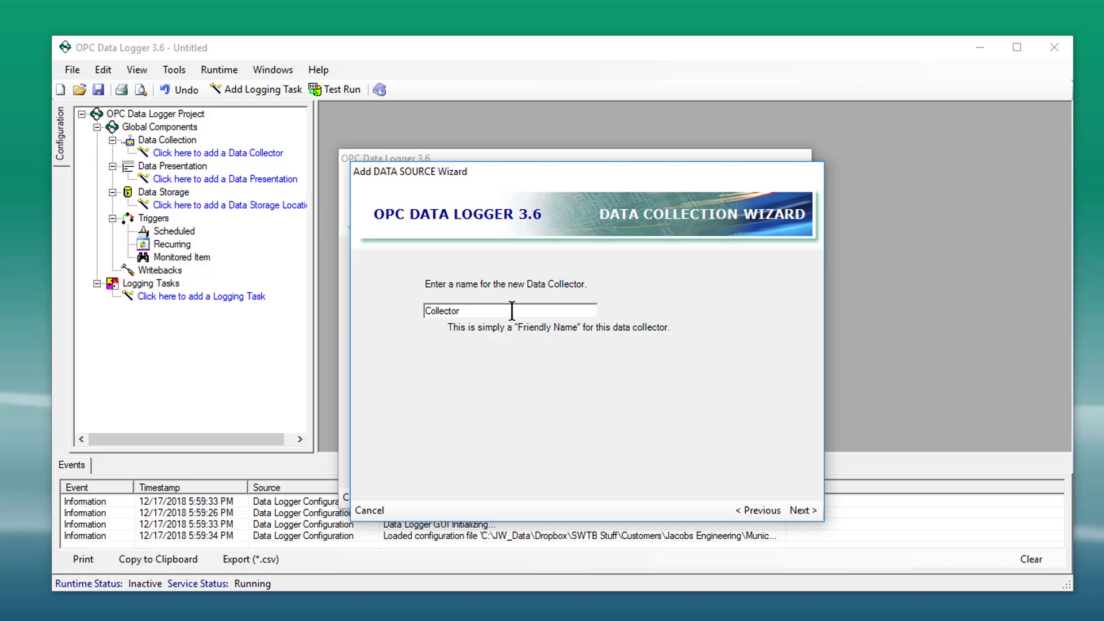
left_click_drag(489, 310, 400, 313)
type("S7-1500PLC")
Step: Point the collector at opc.tcp://192.168.111.198:4844 and refresh its security options
left_click(801, 510)
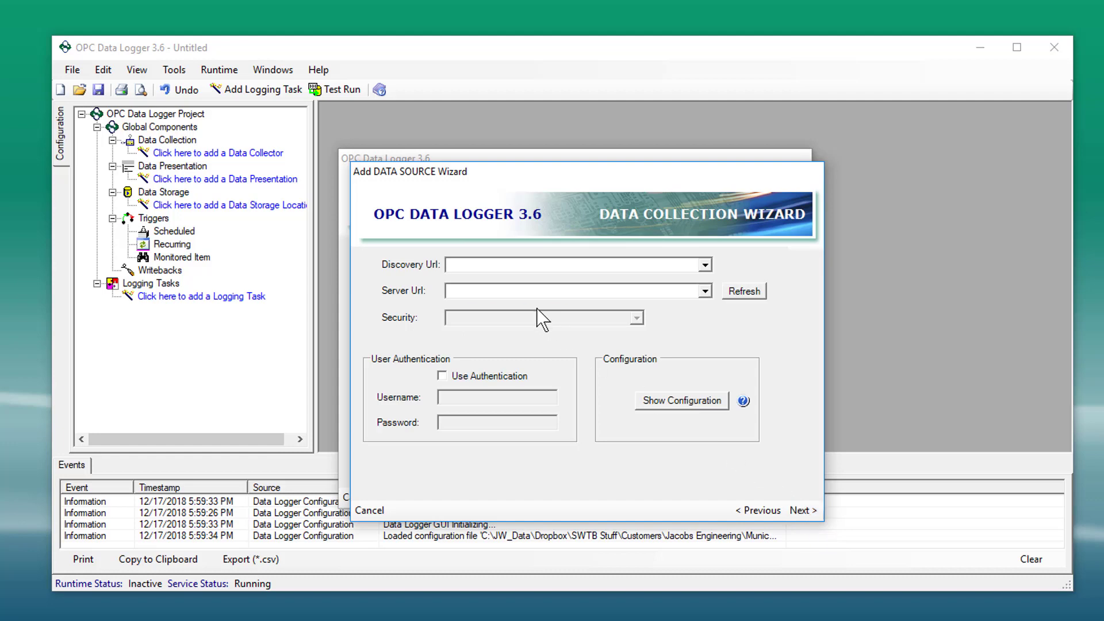
left_click(609, 290)
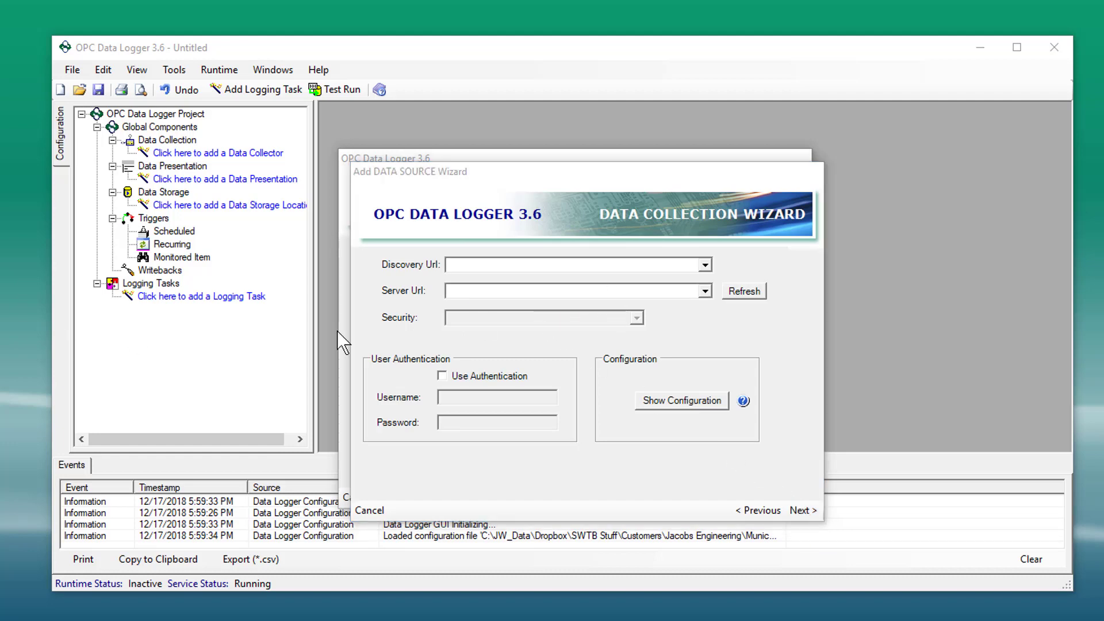
left_click(473, 293)
type("opc.tcp://192.168.111.198:4844")
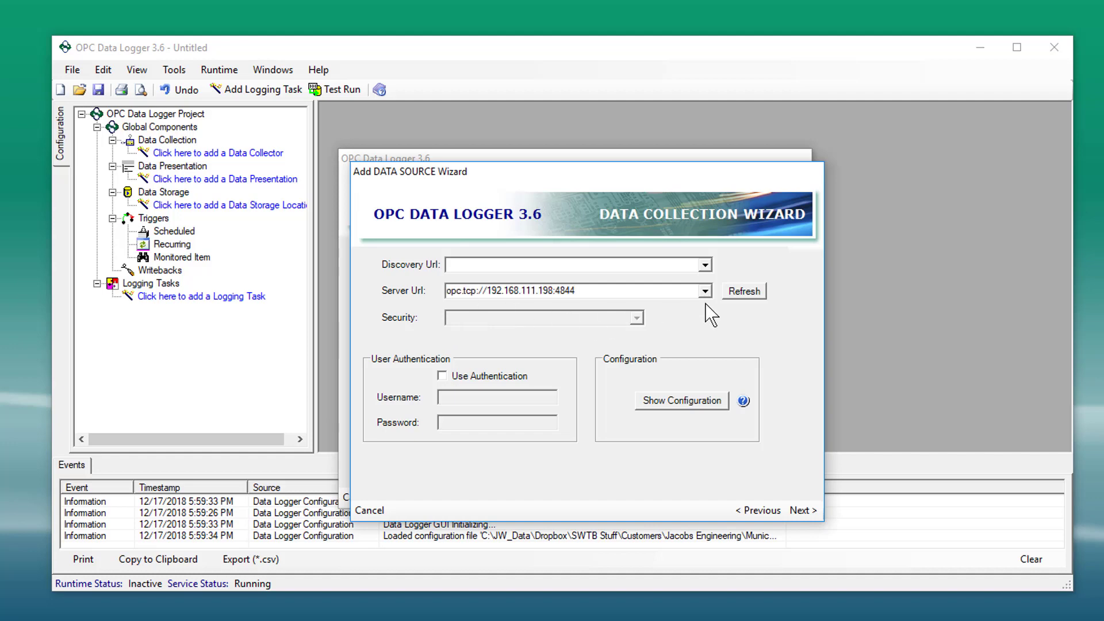
left_click(744, 291)
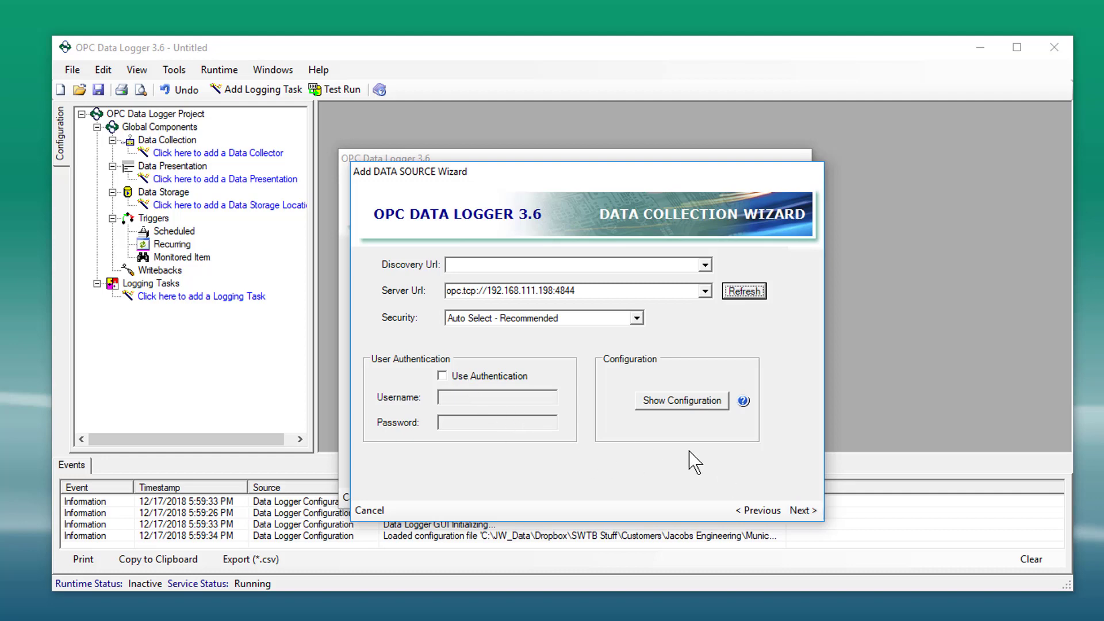
Step: Finish the S7-1500PLC collector and start a new item group, replacing its default name
left_click(805, 510)
left_click(805, 510)
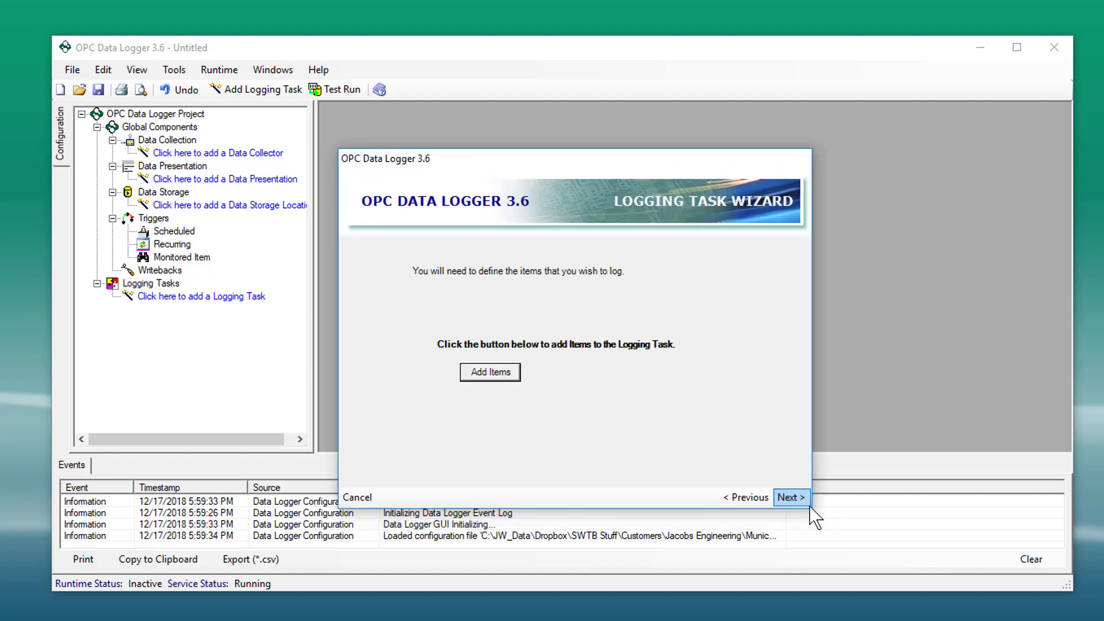
left_click(511, 375)
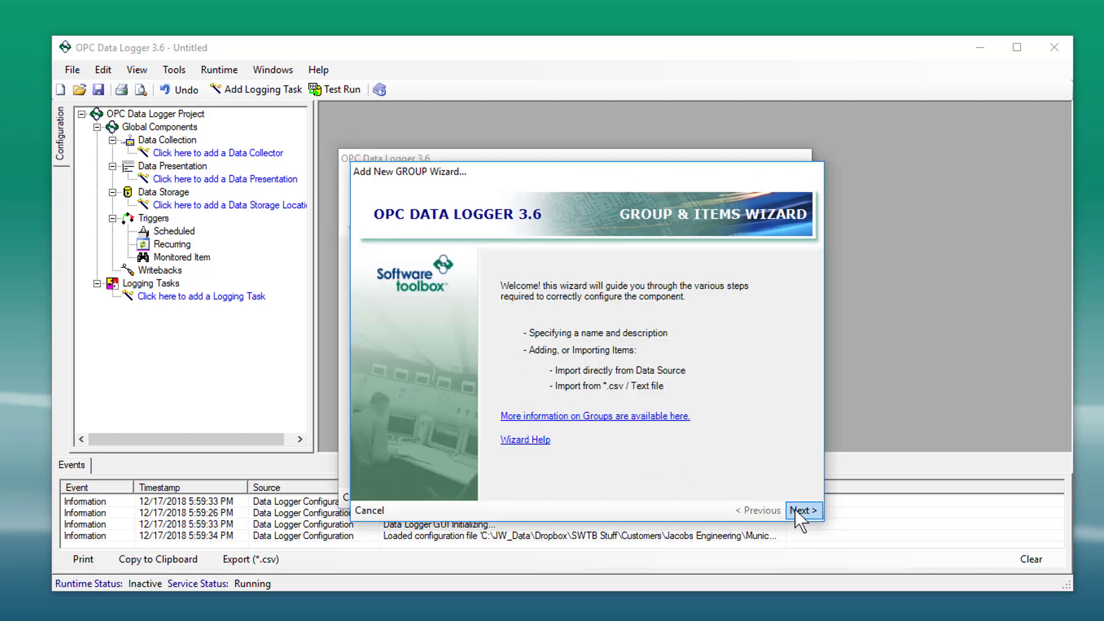
left_click(795, 510)
left_click_drag(488, 334, 410, 335)
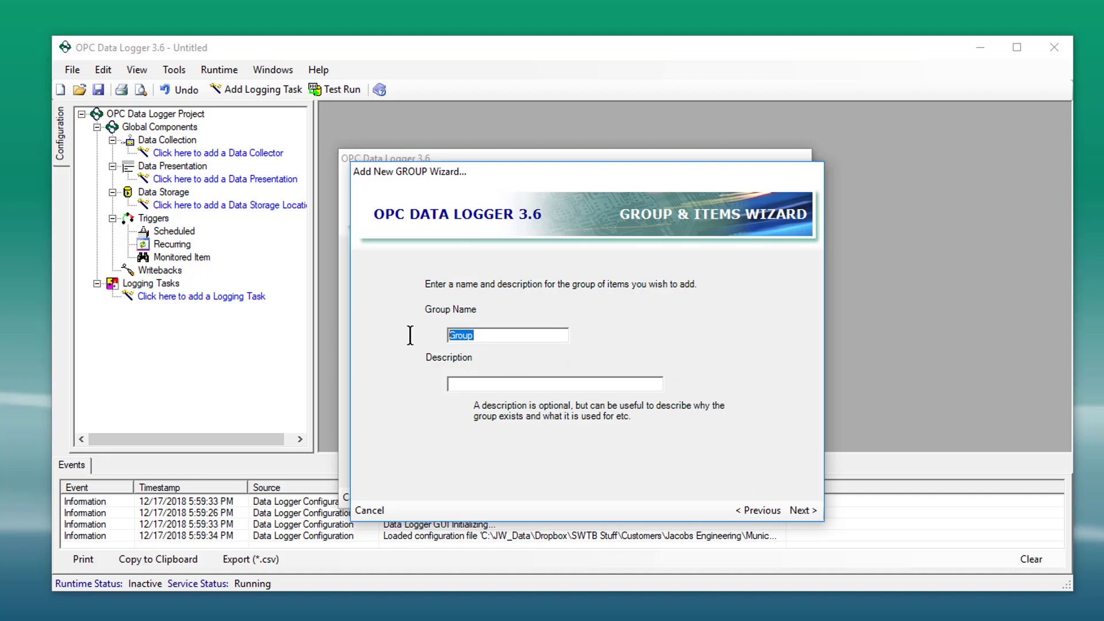
type("Logging")
Step: Keep subscription-based reads every 250 msec and choose to pick items manually
left_click(799, 508)
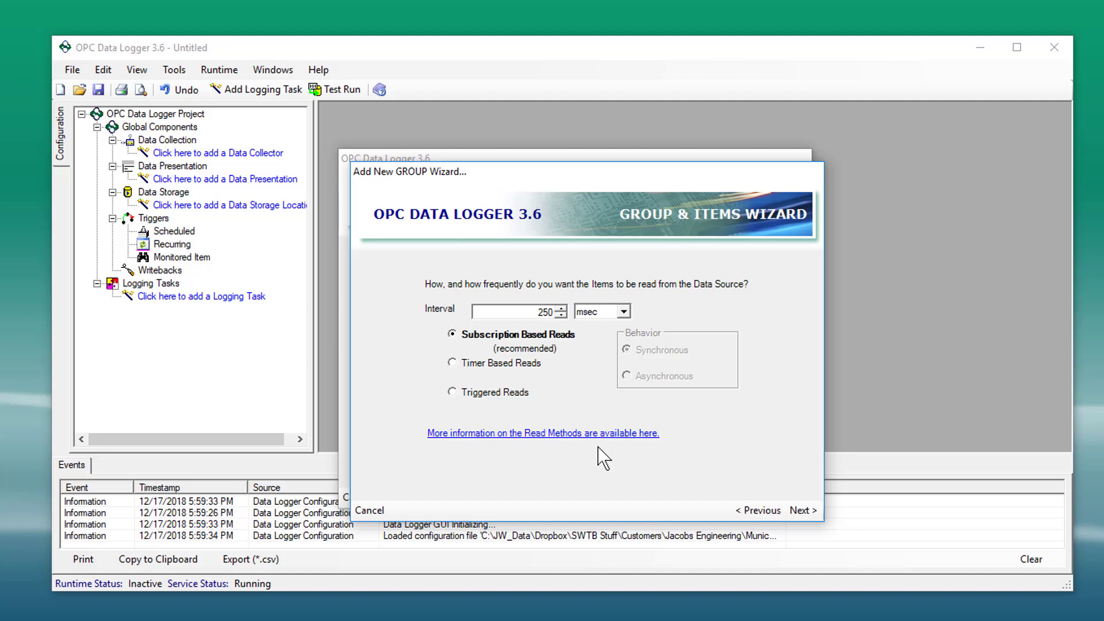
left_click(801, 510)
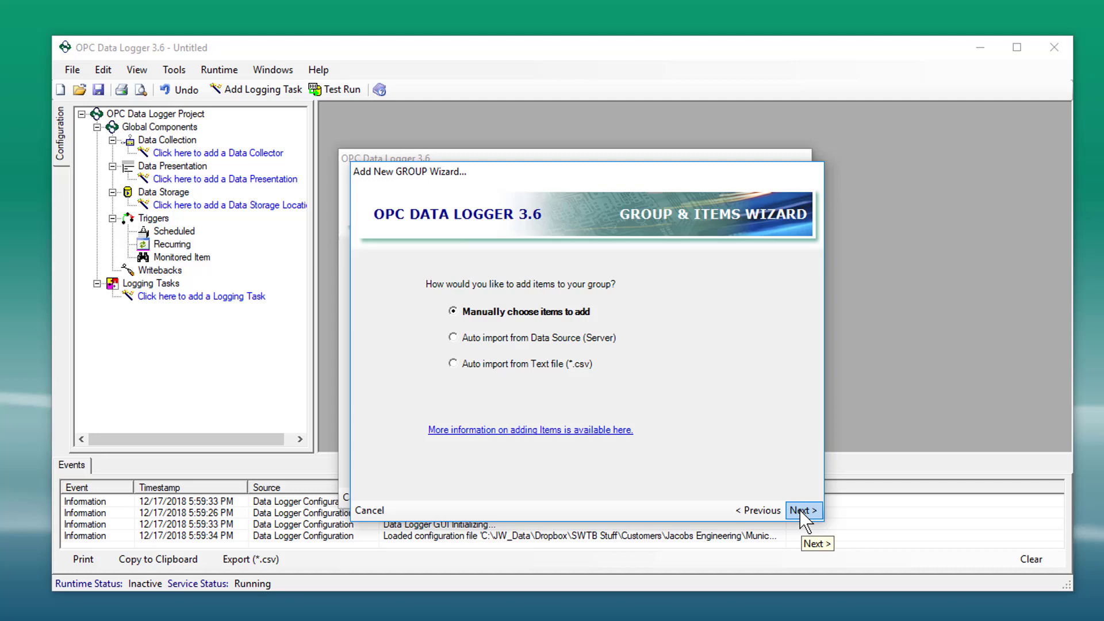
left_click(799, 509)
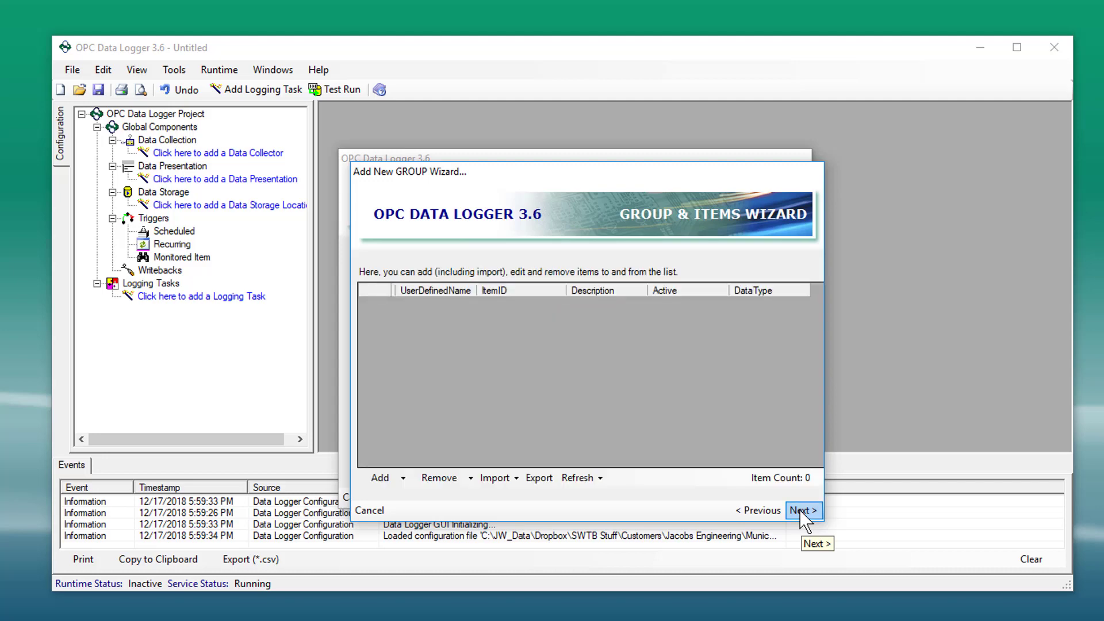
Step: Browse the PLC's OPC UA server and expand it to list the Lab1500 items
left_click(402, 478)
left_click(426, 460)
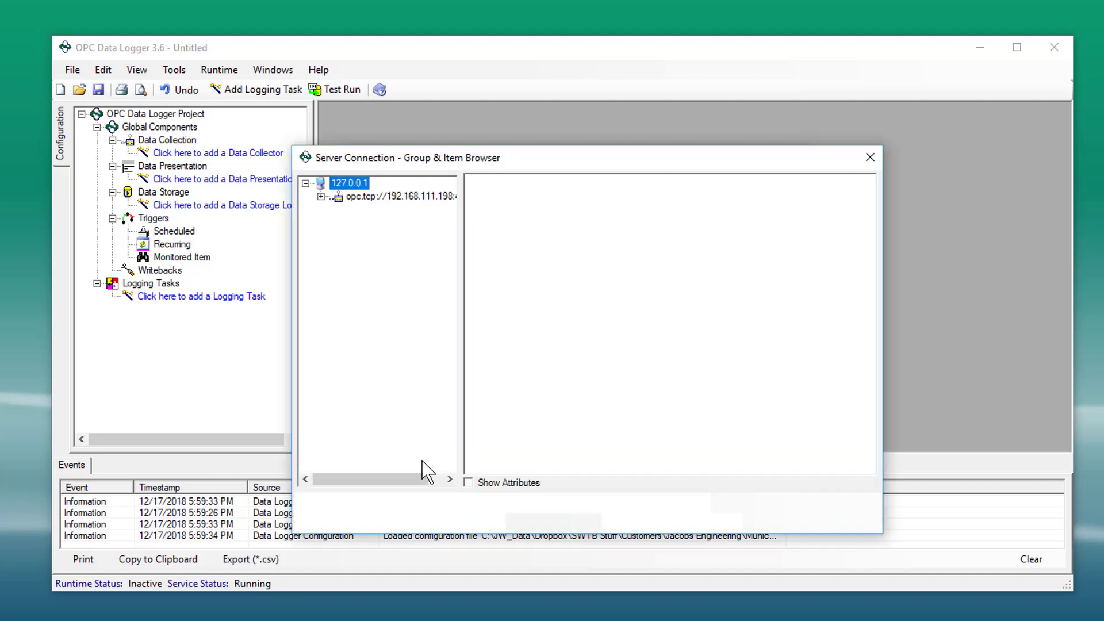
left_click(357, 198)
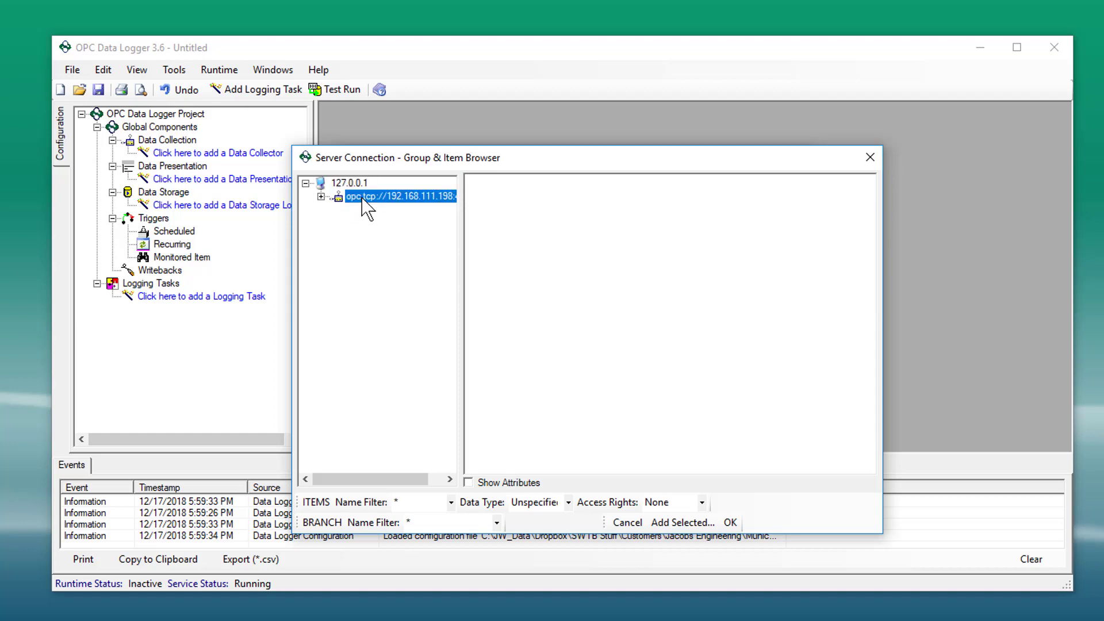
left_click(321, 197)
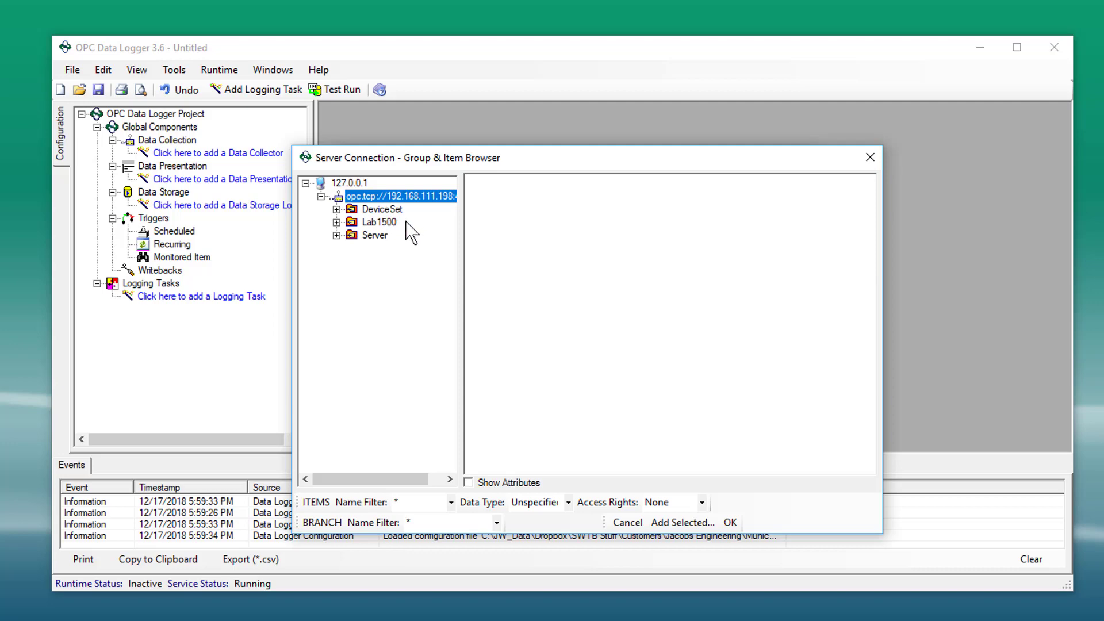
left_click(390, 223)
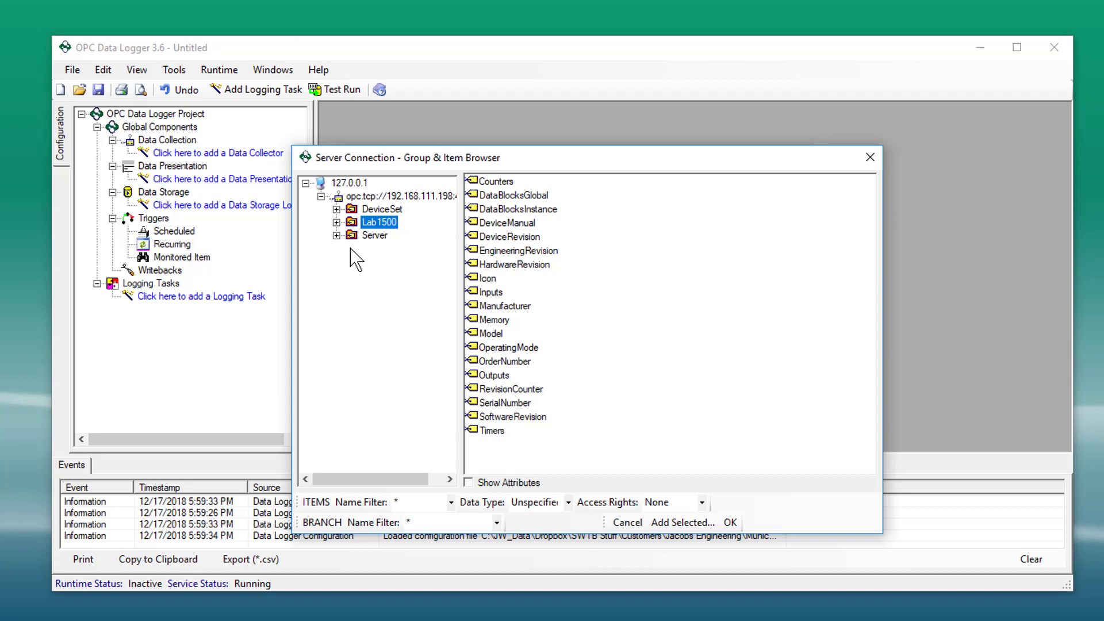
Step: Look through the Server folder's ServerCapabilities, VendorServerInfo, ServerRedundancy and ServerDiagnostics branches
left_click(337, 235)
left_click(383, 248)
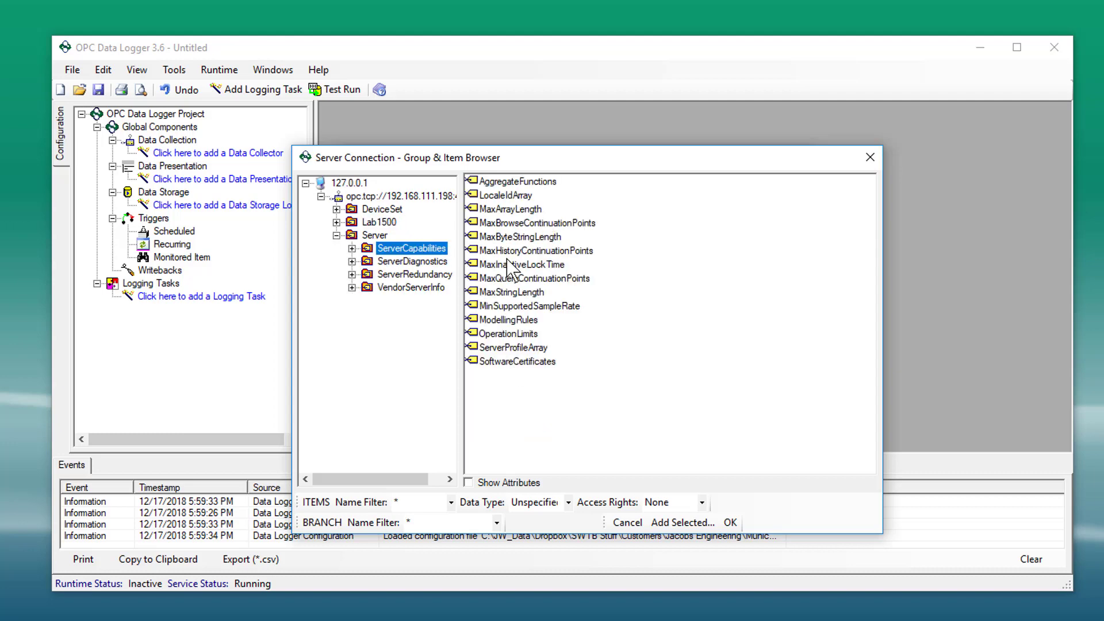
left_click(431, 287)
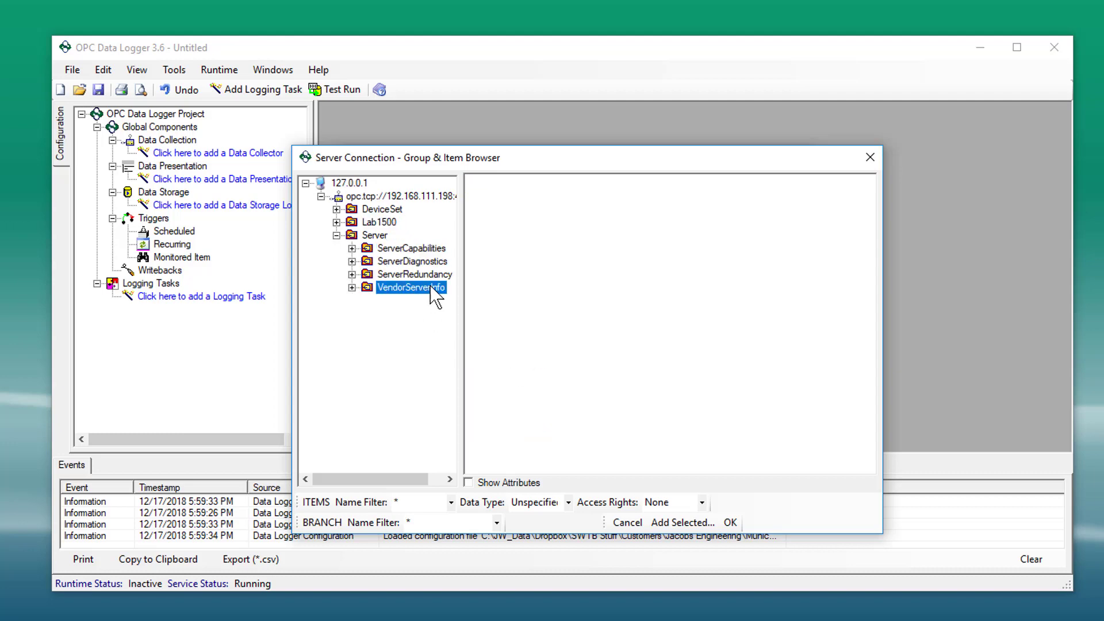
left_click(352, 288)
left_click(391, 274)
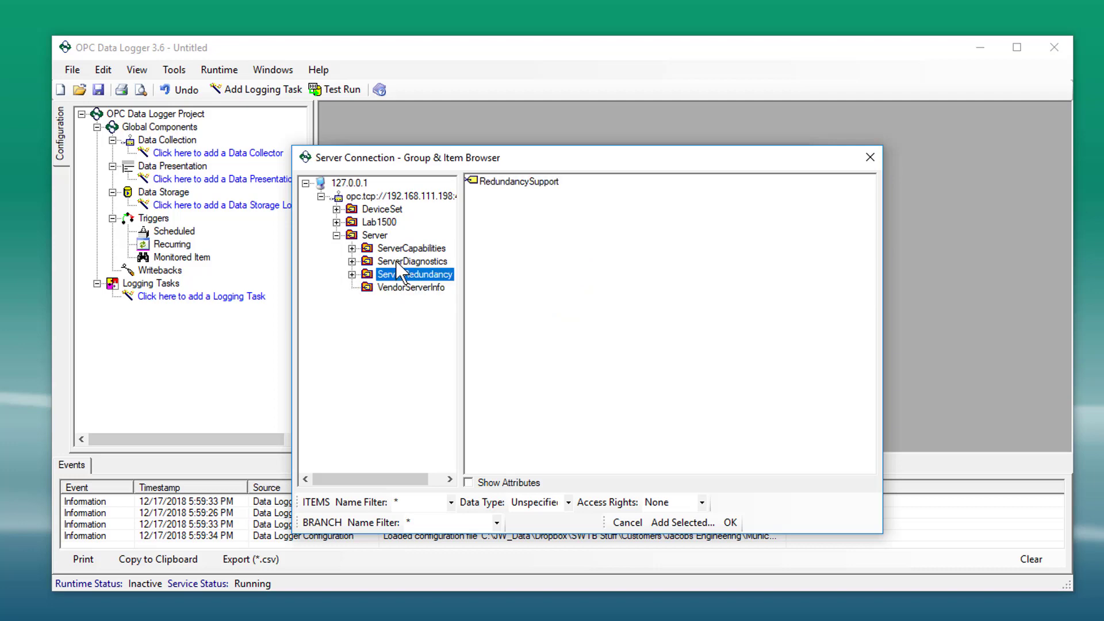
left_click(396, 261)
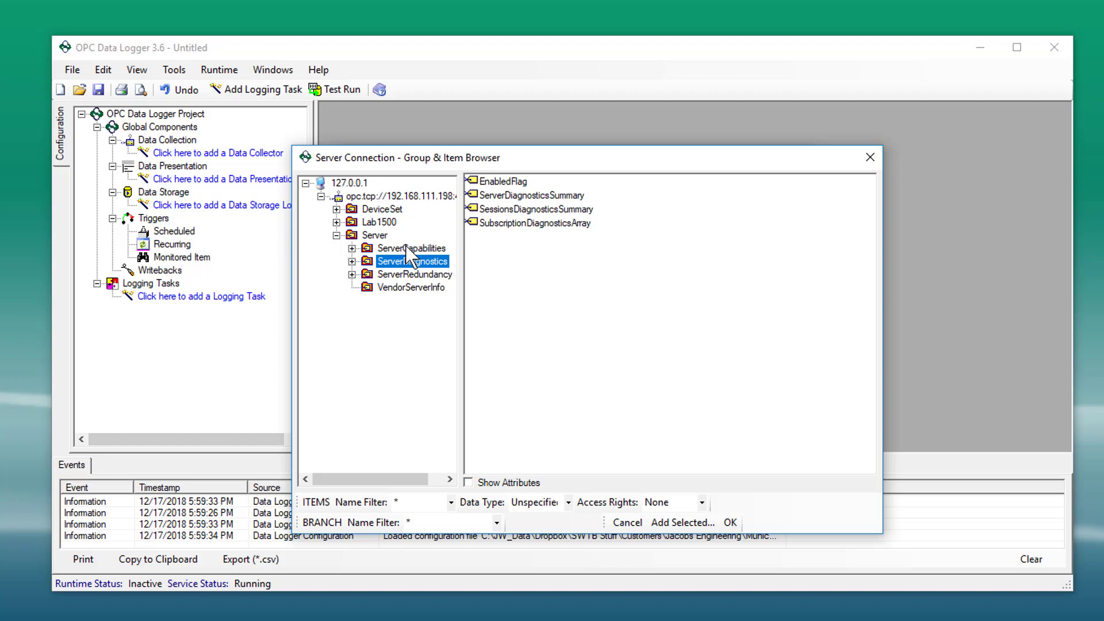
Step: Expand DeviceSet > Lab1500 > DataBlocksGlobal and widen the branch tree
left_click(337, 209)
left_click(352, 222)
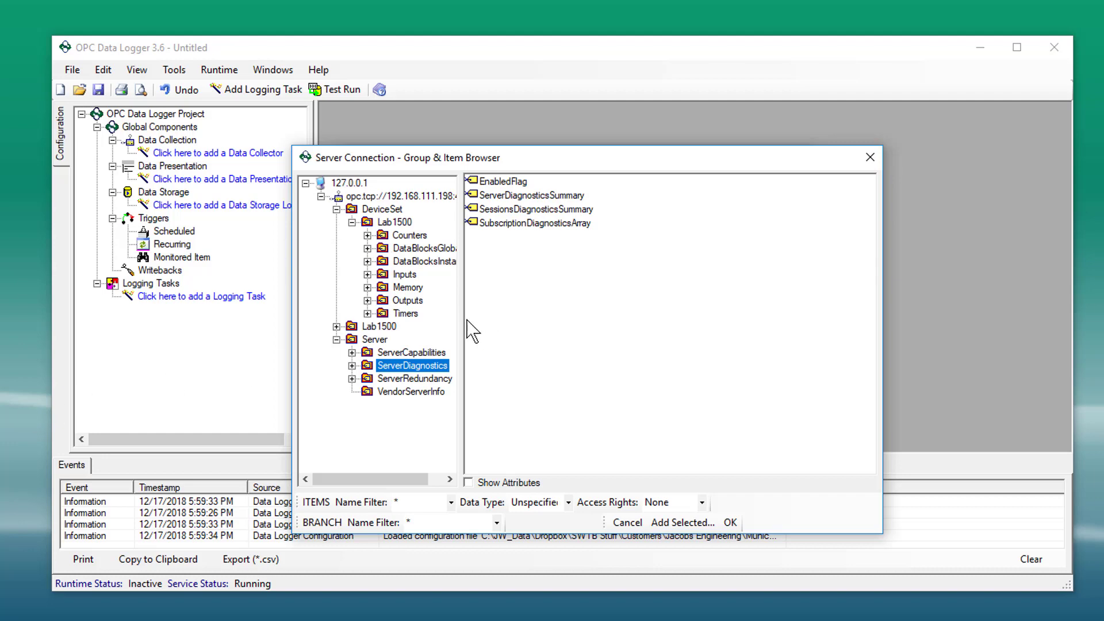
left_click_drag(461, 320, 556, 321)
left_click(367, 248)
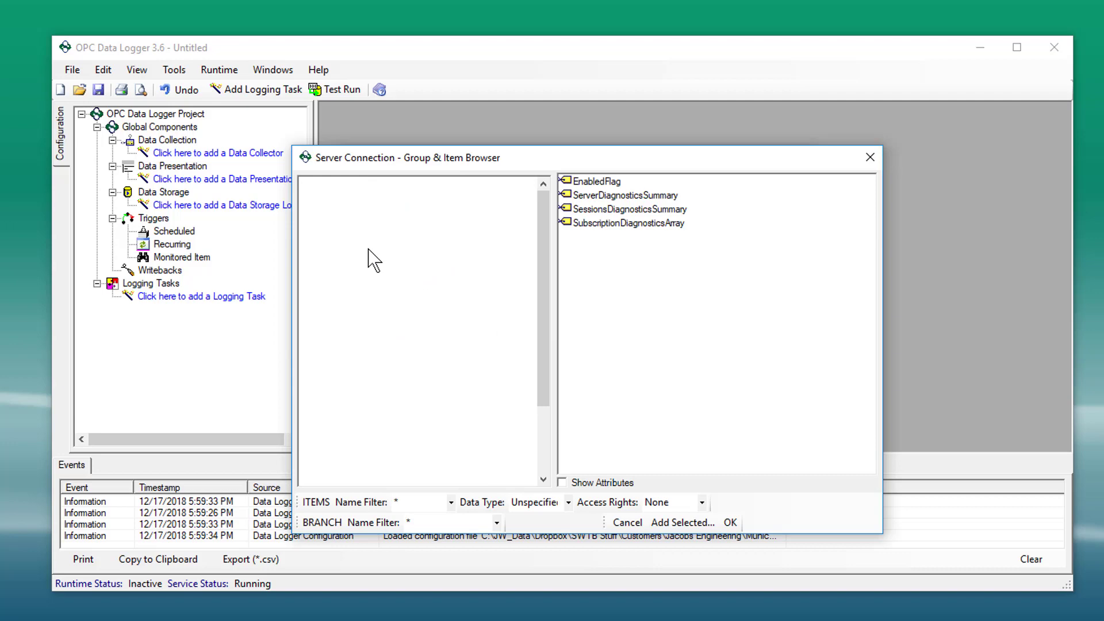
Step: Queue fuel_temperature_C, oxidant_temperature_C and percent_oxygen_in_air from CombustionCalculations for adding
left_click(418, 261)
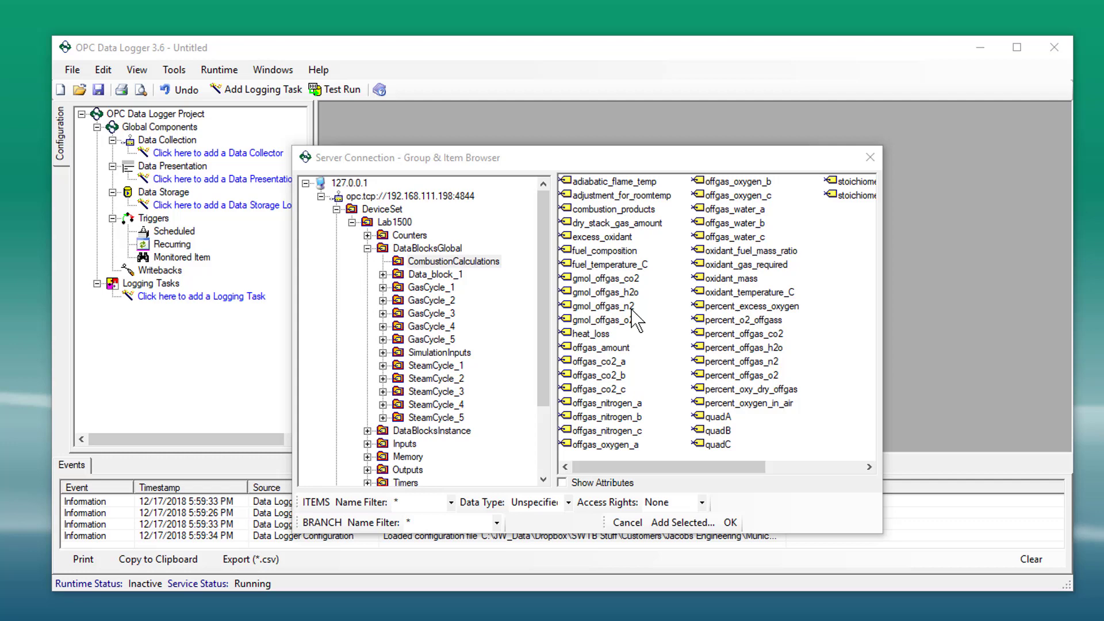
left_click(598, 266)
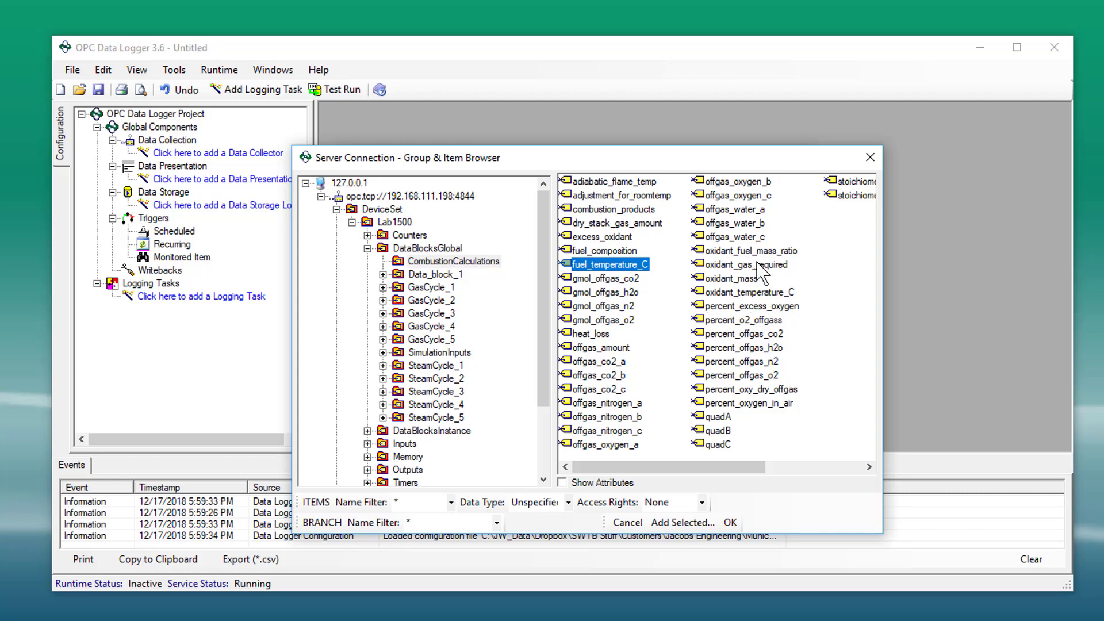
left_click(754, 293, "ctrl")
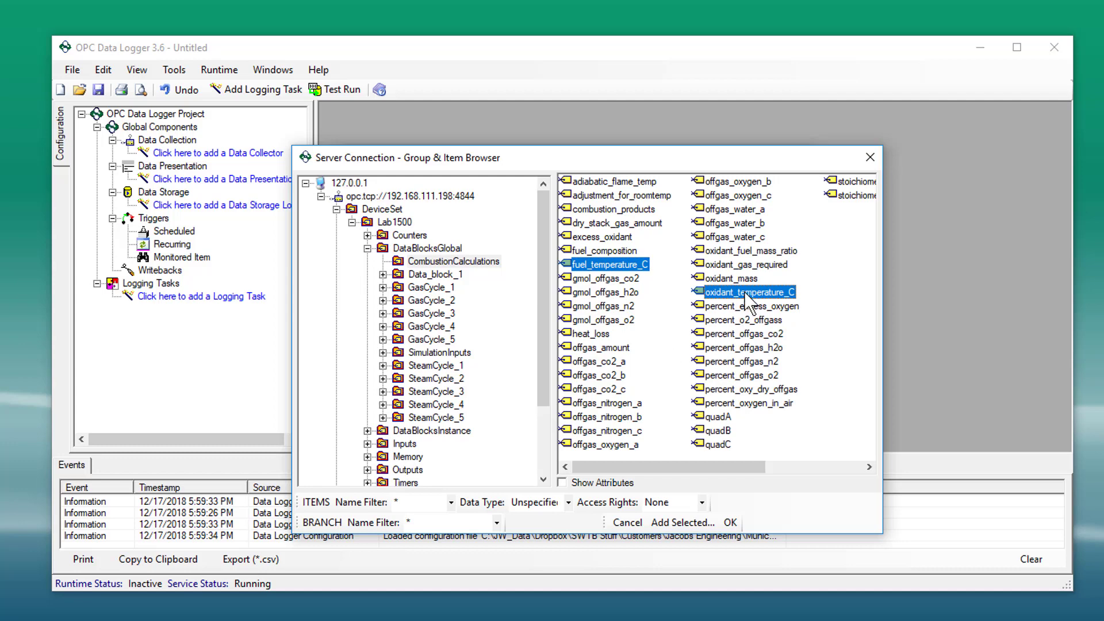
left_click(736, 403, "ctrl")
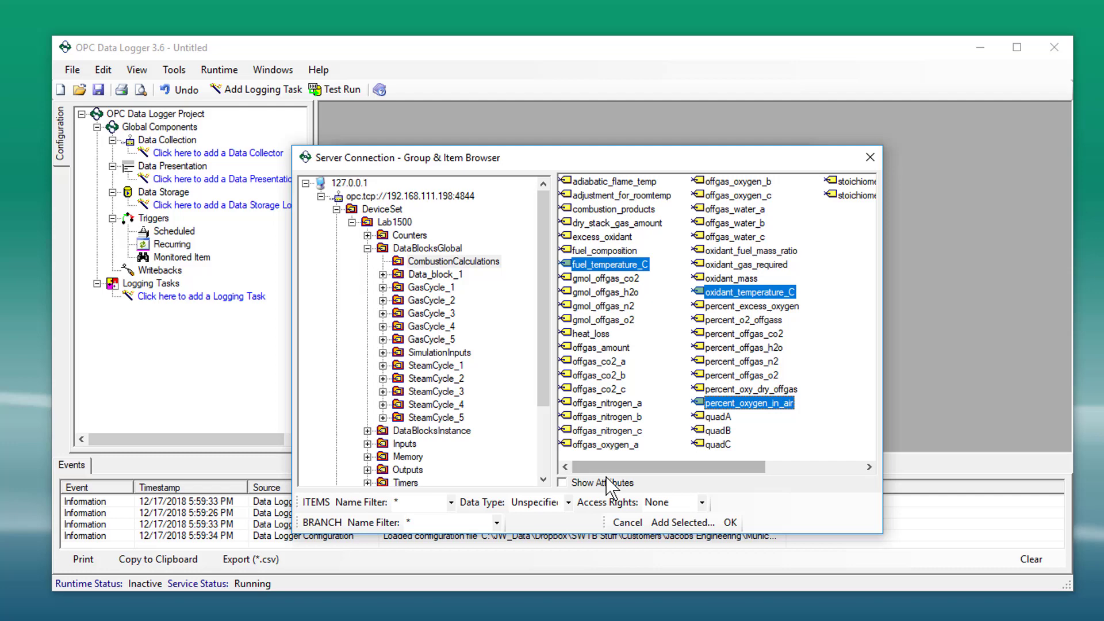
left_click(679, 524)
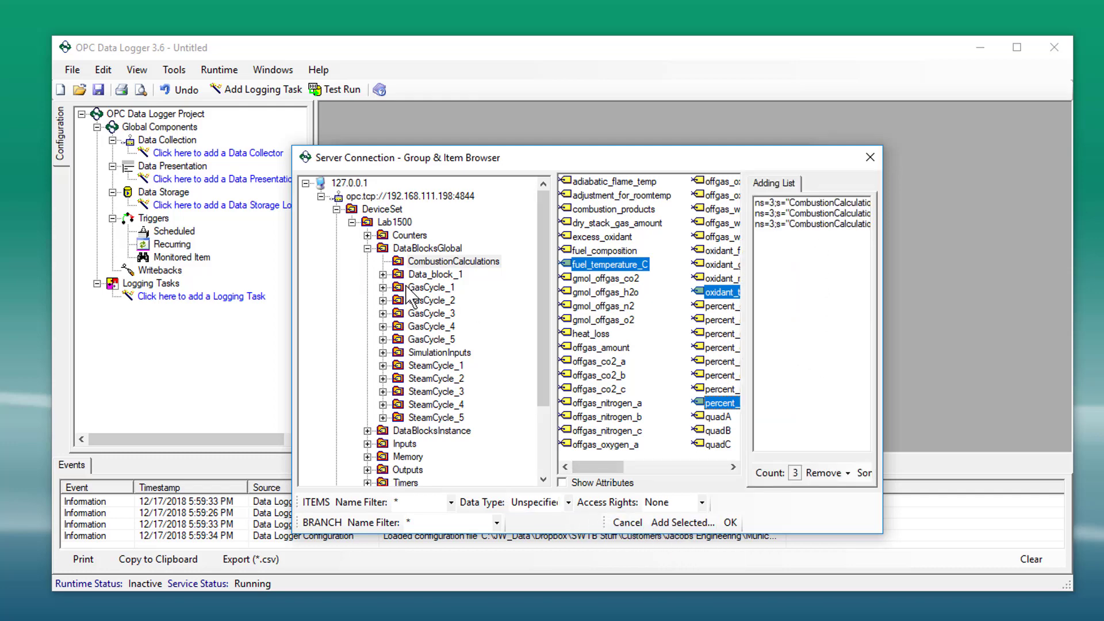
Step: Browse the DeviceSet, Server, ServerDiagnostics and second Lab1500 branches for other items
left_click(358, 210)
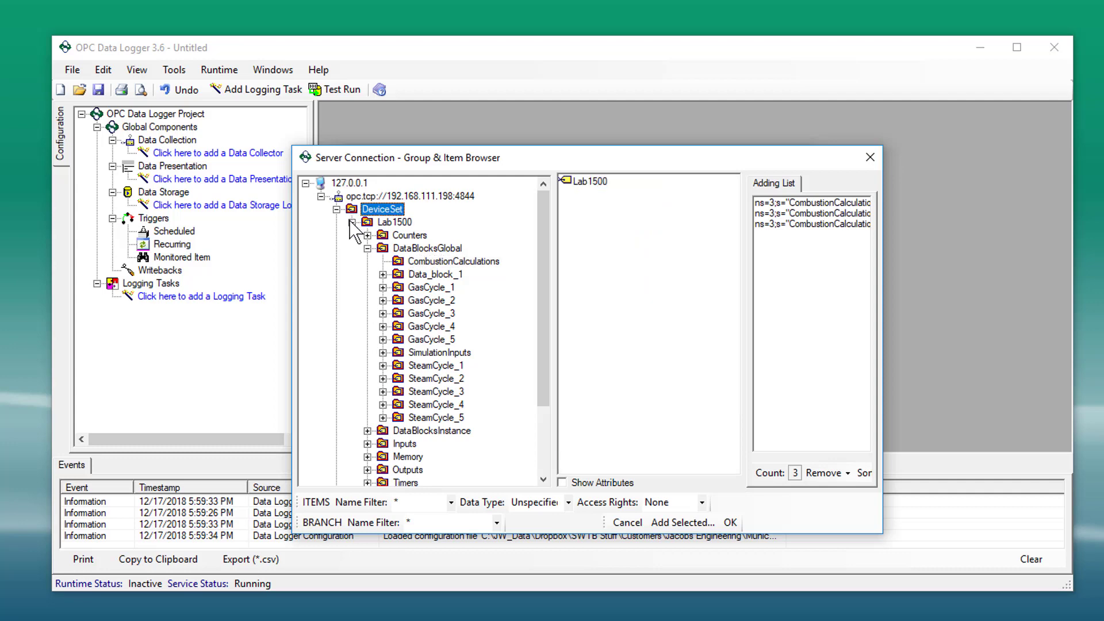
left_click(352, 222)
left_click(358, 249)
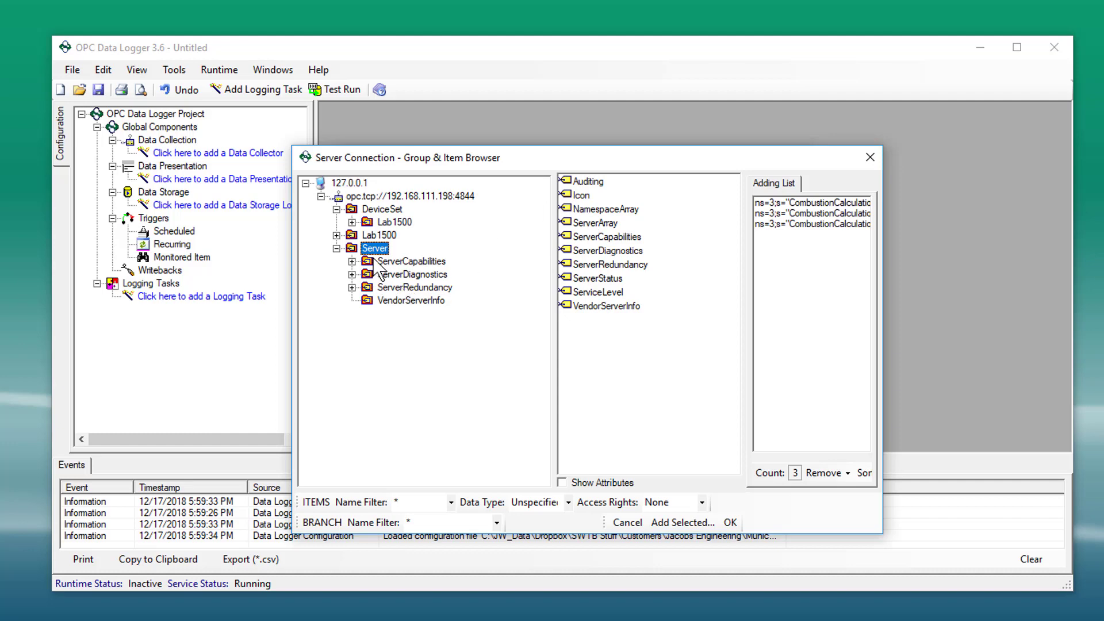
left_click(379, 275)
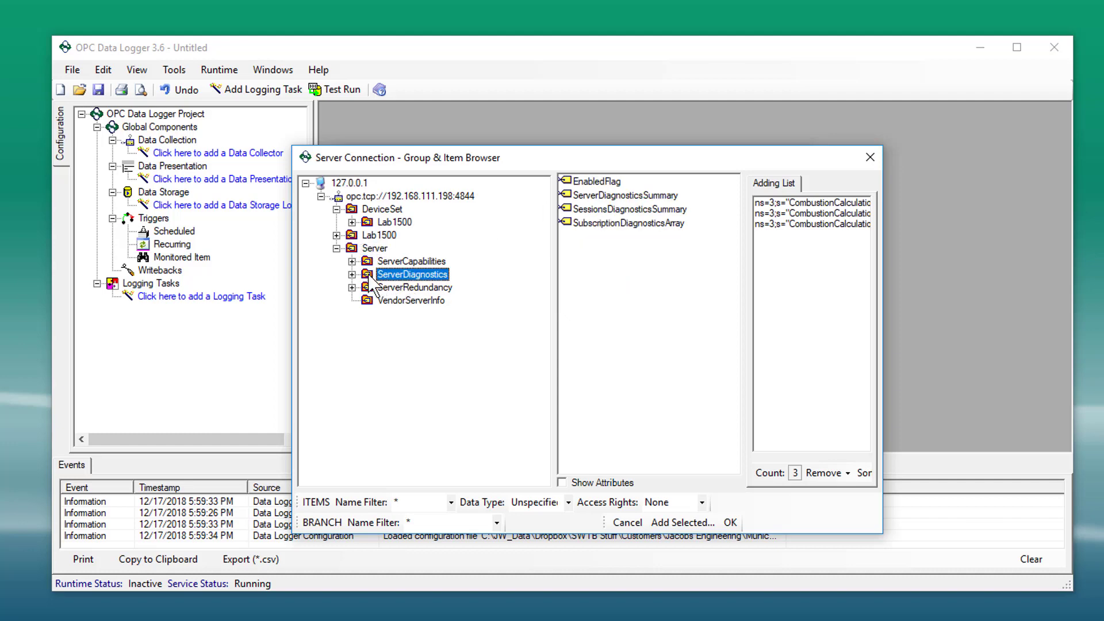
left_click(362, 234)
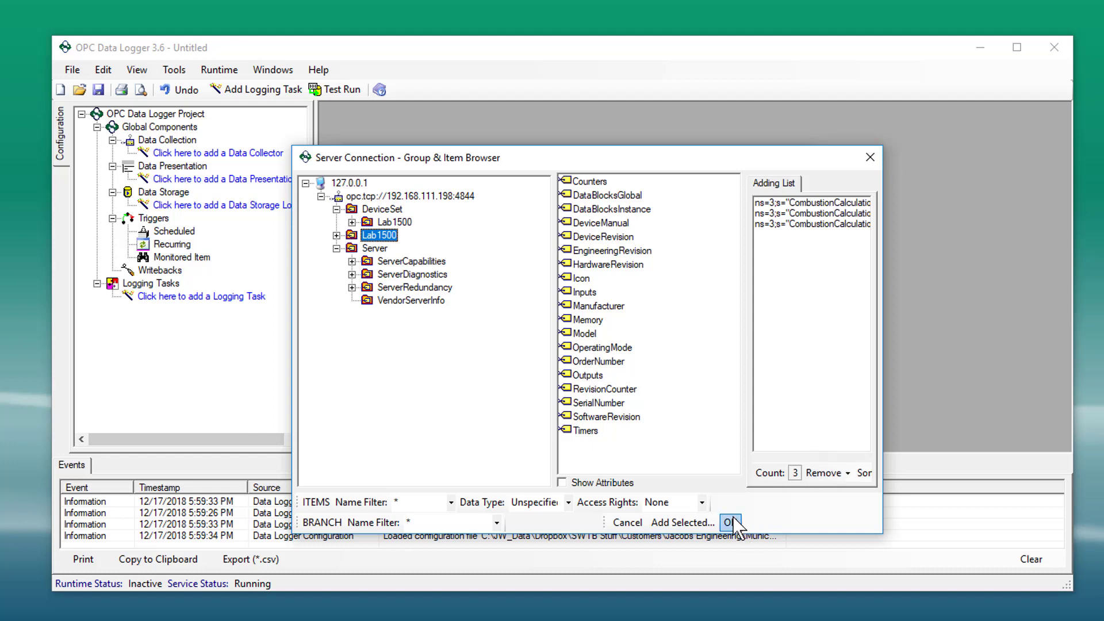
Step: Confirm the three queued tags and finish creating LoggingGroup
left_click_drag(883, 407, 1000, 406)
left_click_drag(859, 359, 707, 368)
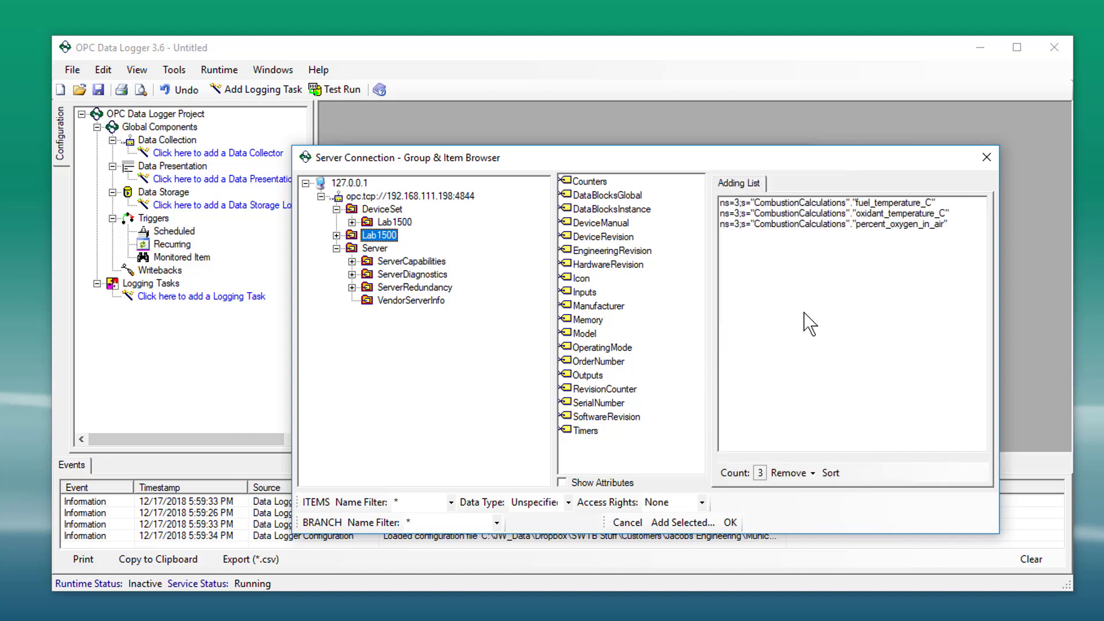
left_click(730, 522)
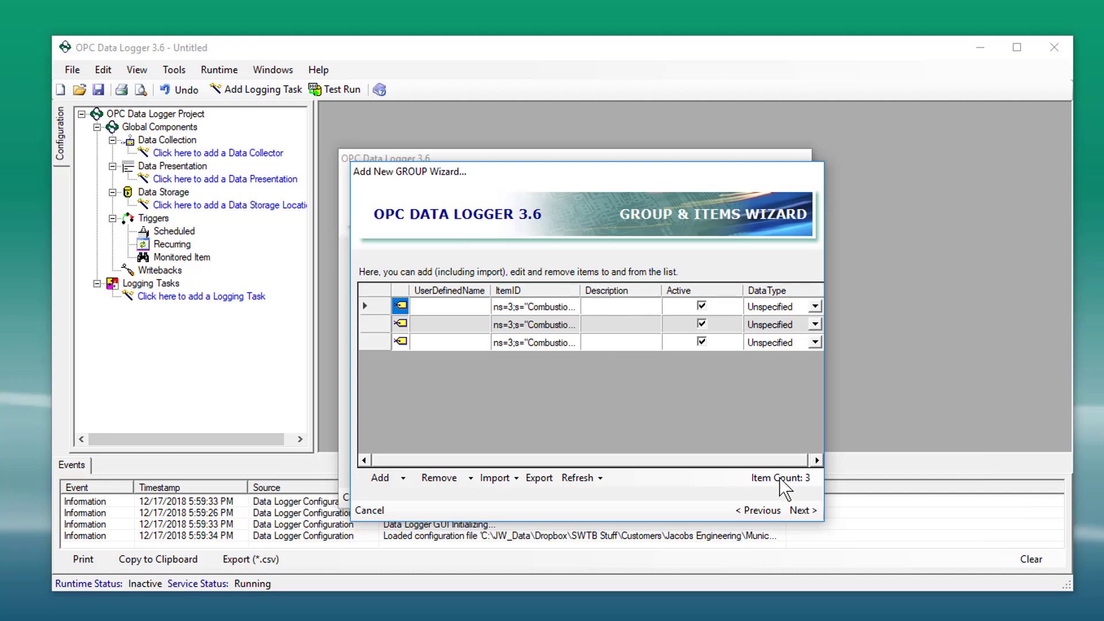
left_click(803, 511)
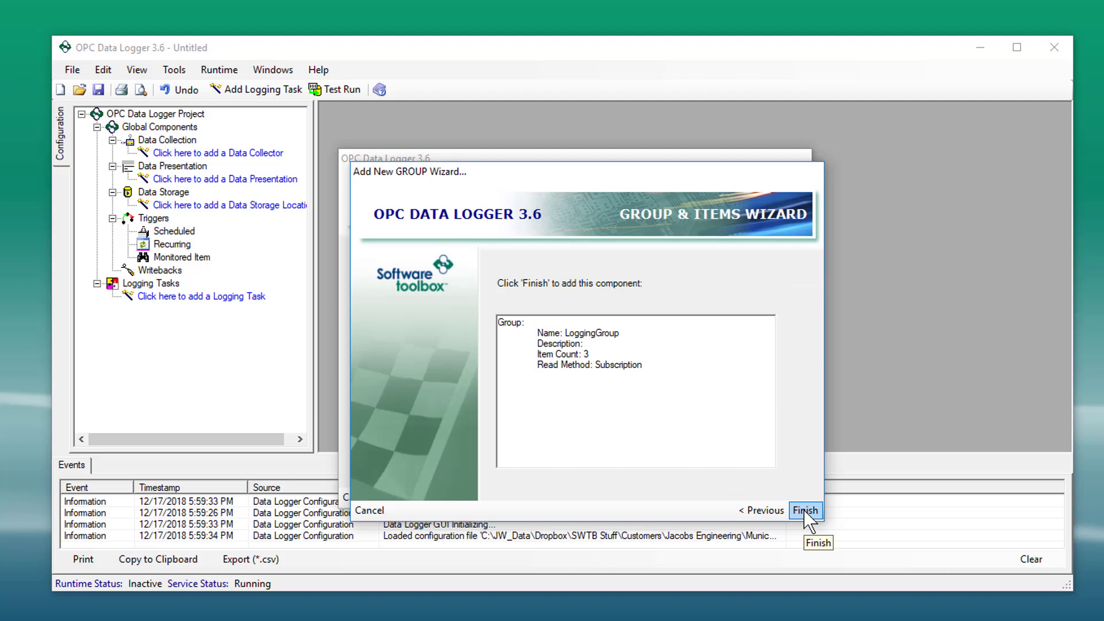
left_click(805, 511)
Step: Add a Text File data storage named TextfilecombustionData
left_click(529, 374)
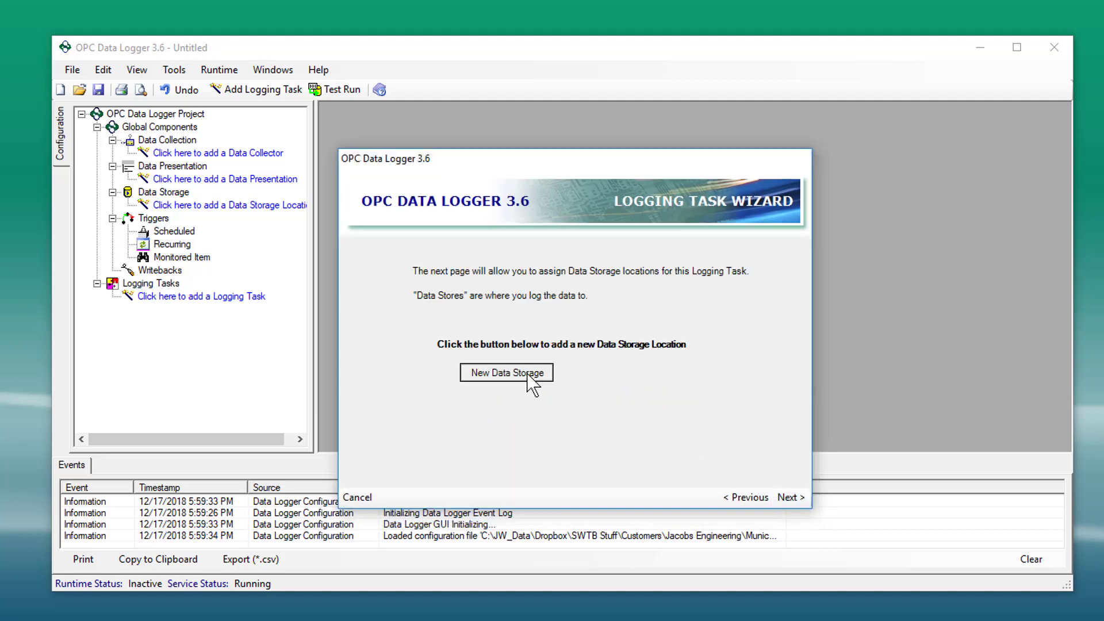
left_click(803, 511)
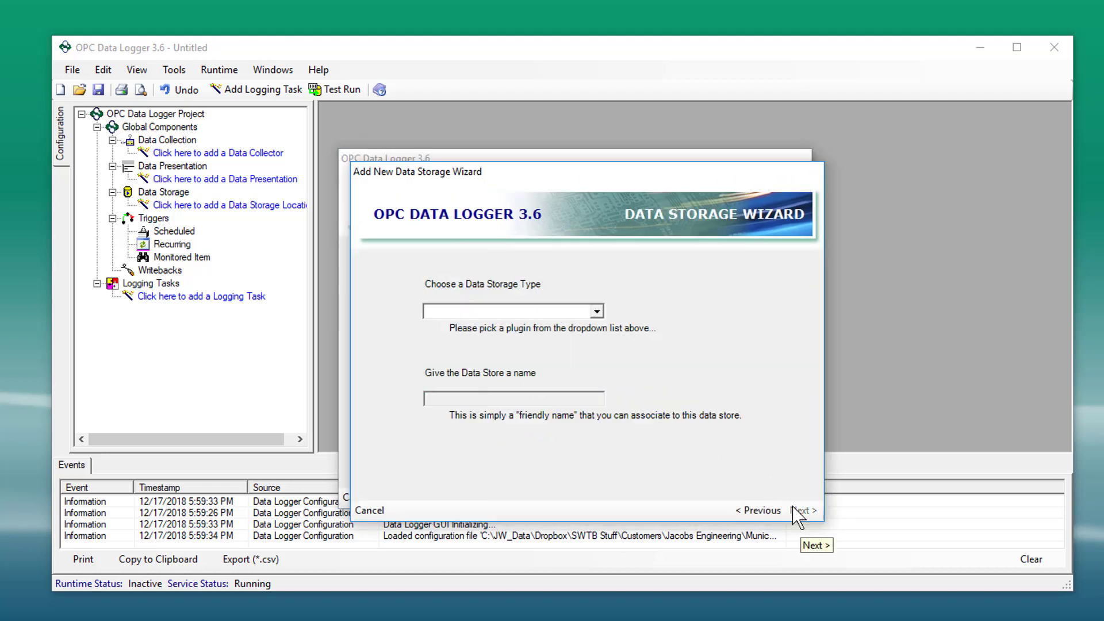
left_click(469, 311)
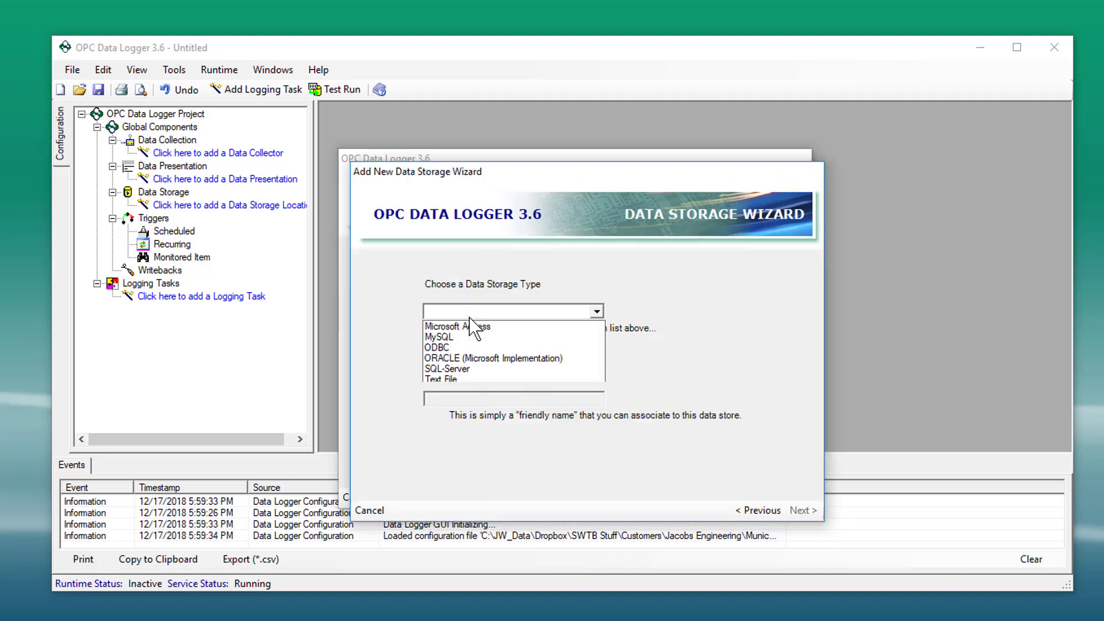
left_click(471, 380)
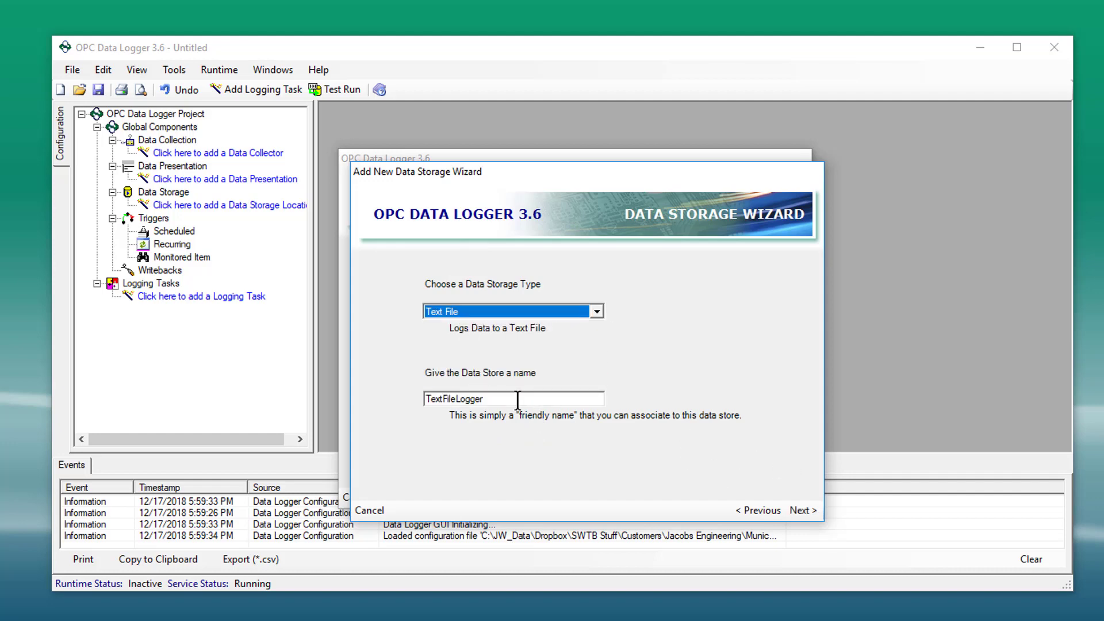
left_click_drag(517, 399, 364, 391)
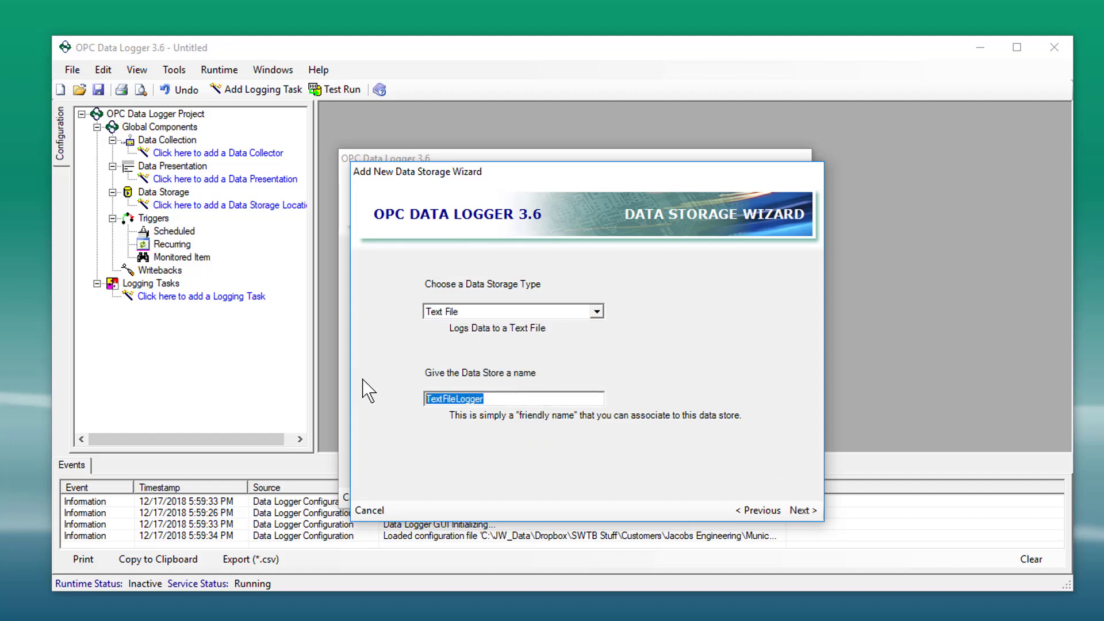
type("T")
left_click(801, 511)
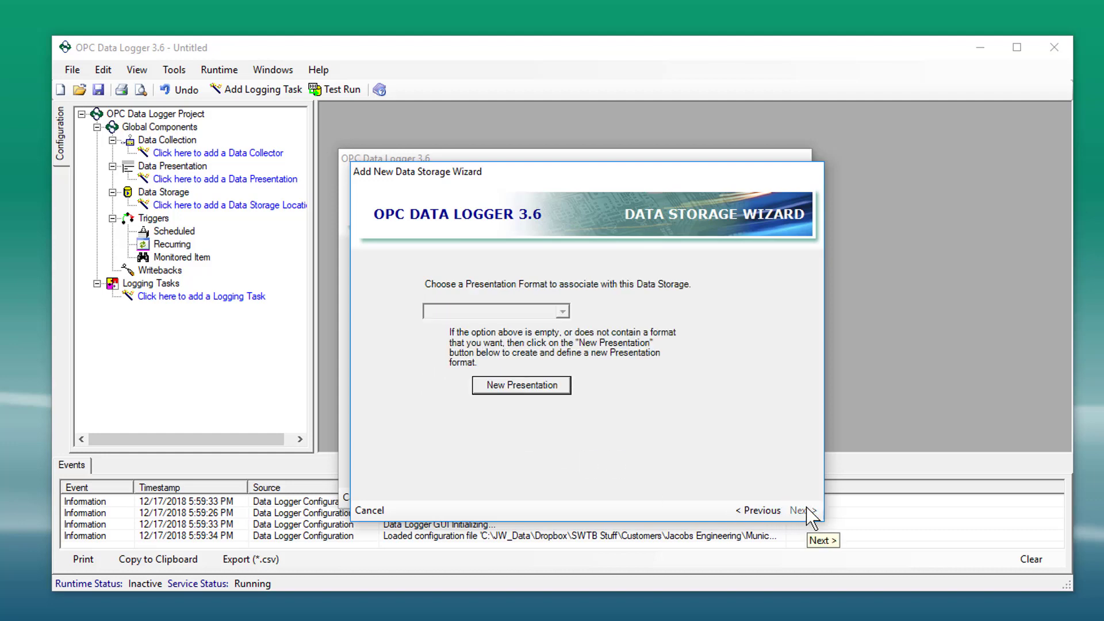
Step: Create the table presentation TablePresentation with Timestamp plus the three combustion tag values
left_click(526, 384)
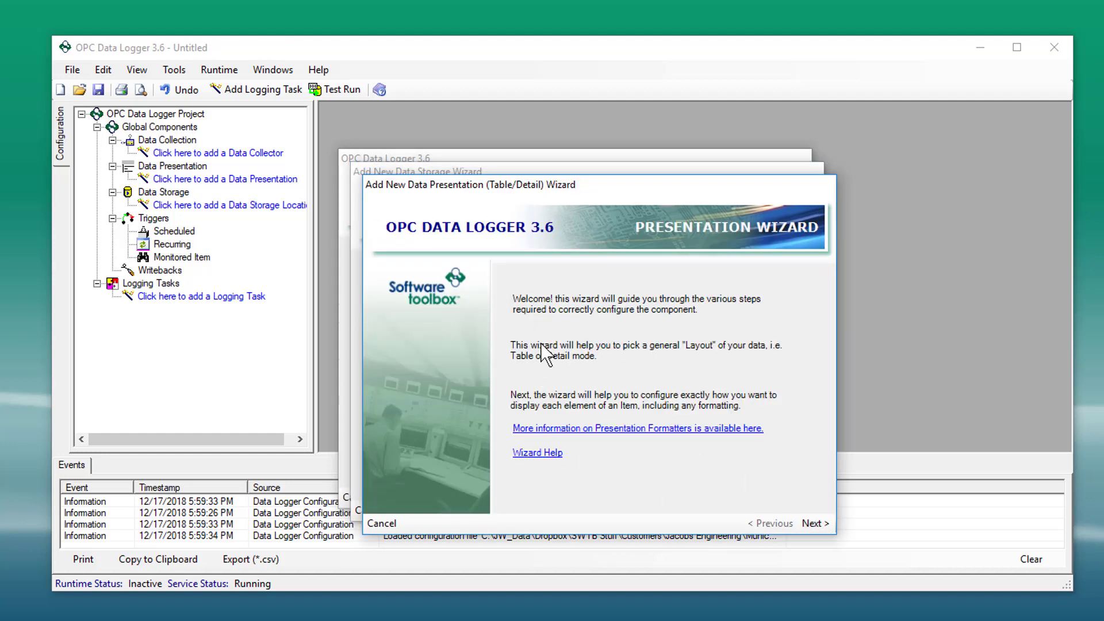
left_click(814, 523)
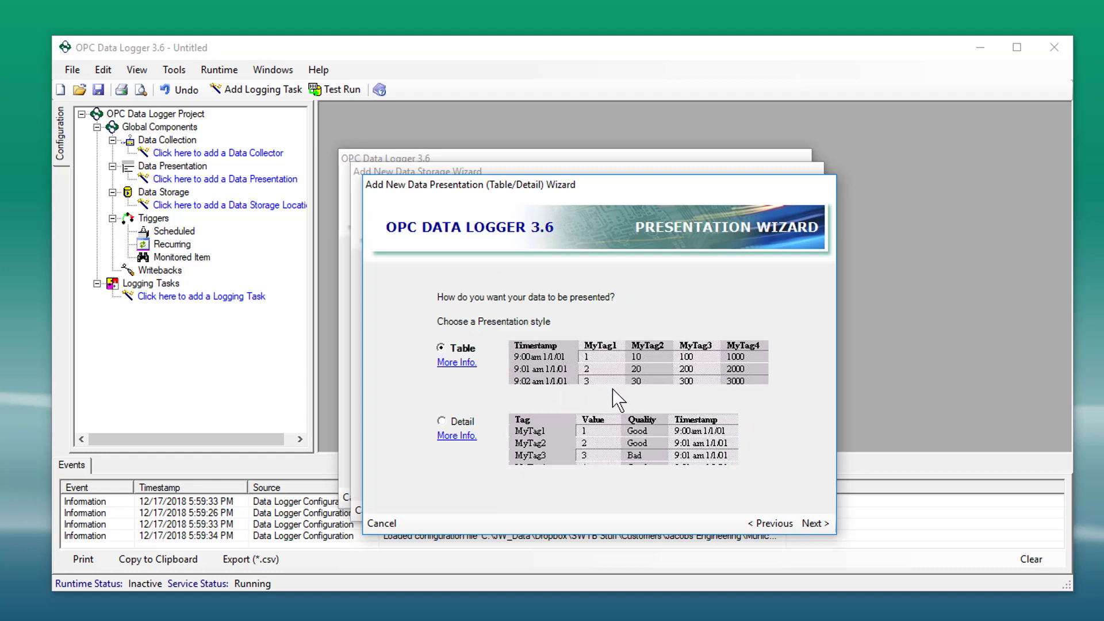
left_click(805, 521)
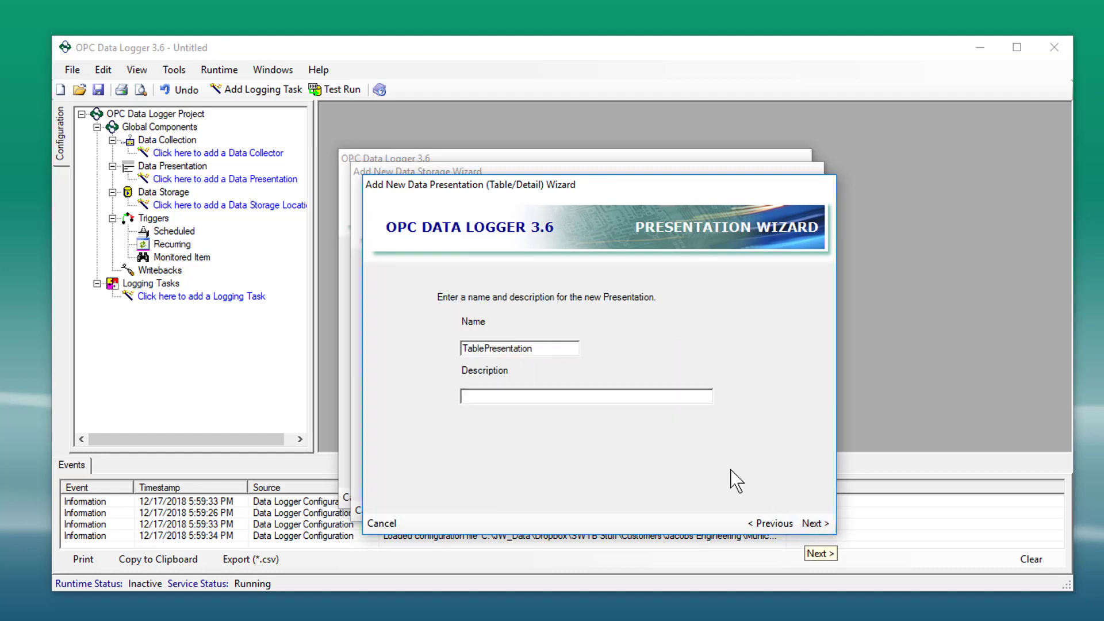
left_click(812, 524)
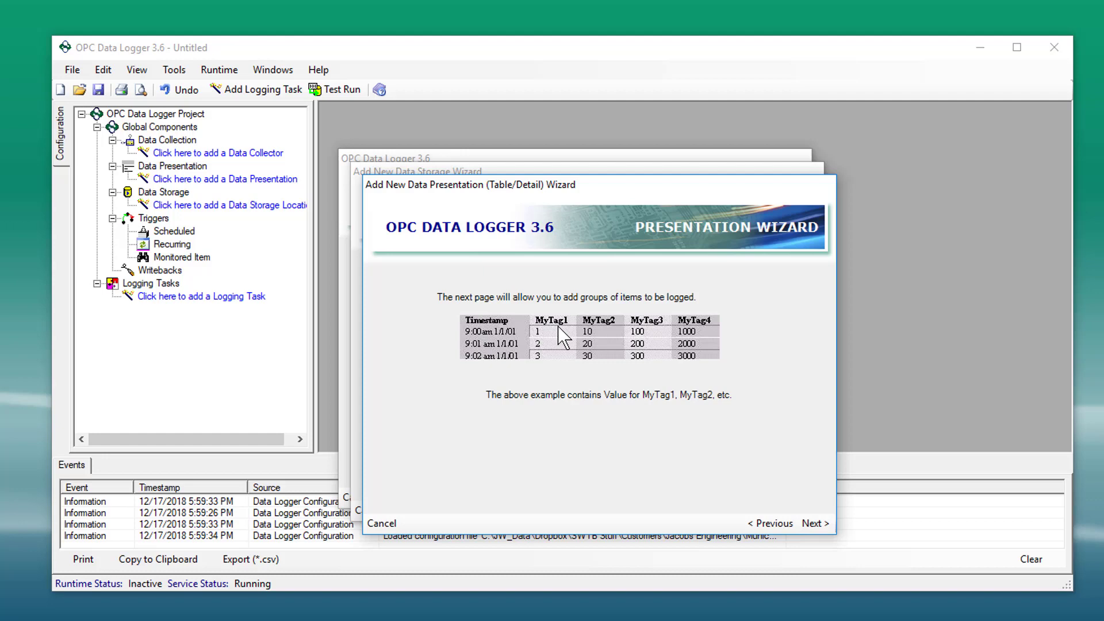
left_click(811, 521)
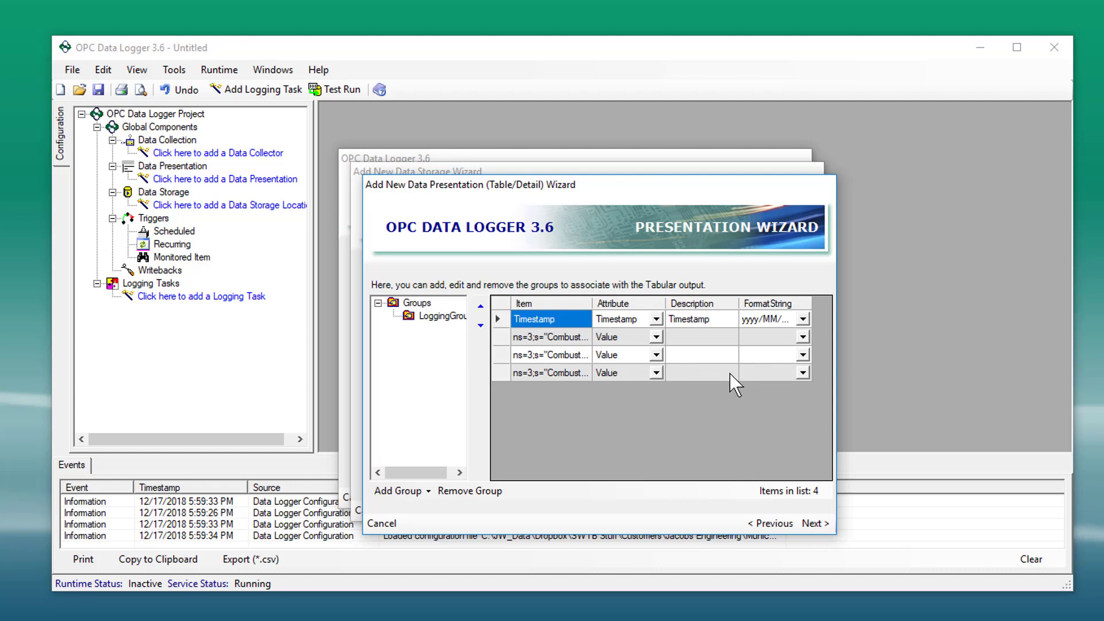
left_click(815, 523)
left_click(815, 525)
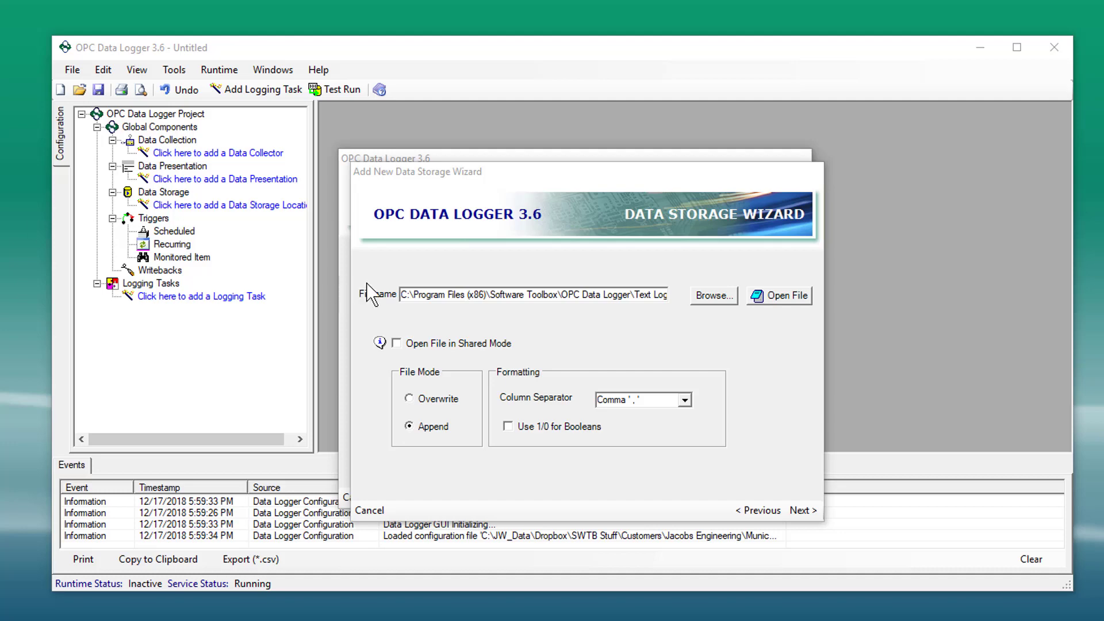
Step: Replace the default log file path with the Datalogger_Logs folder
left_click(440, 294)
key("ctrl+a")
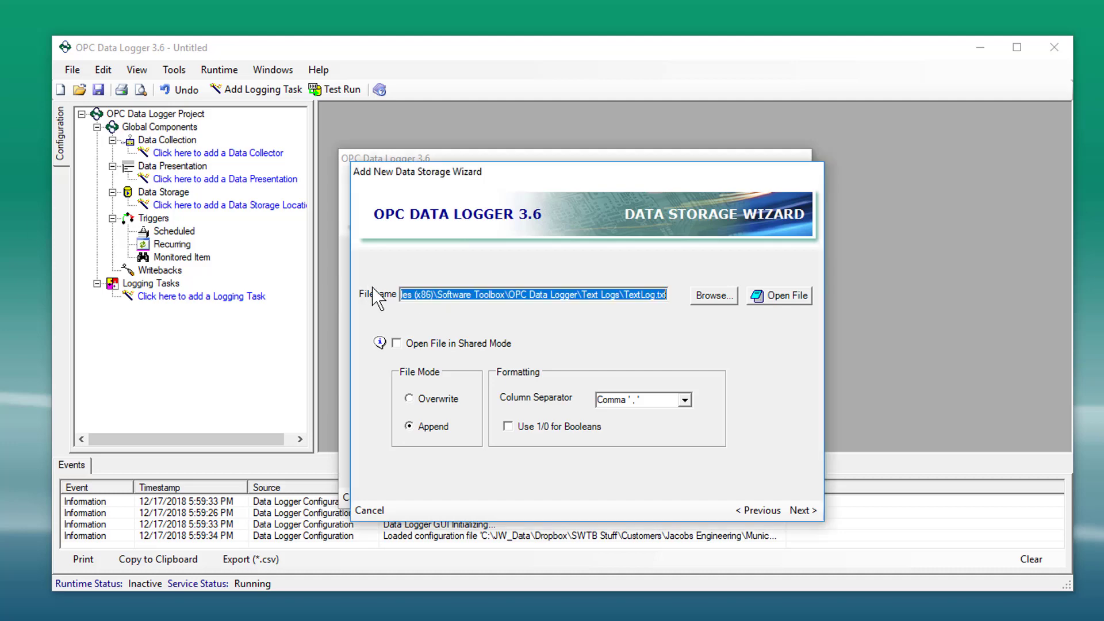
key("ctrl+v")
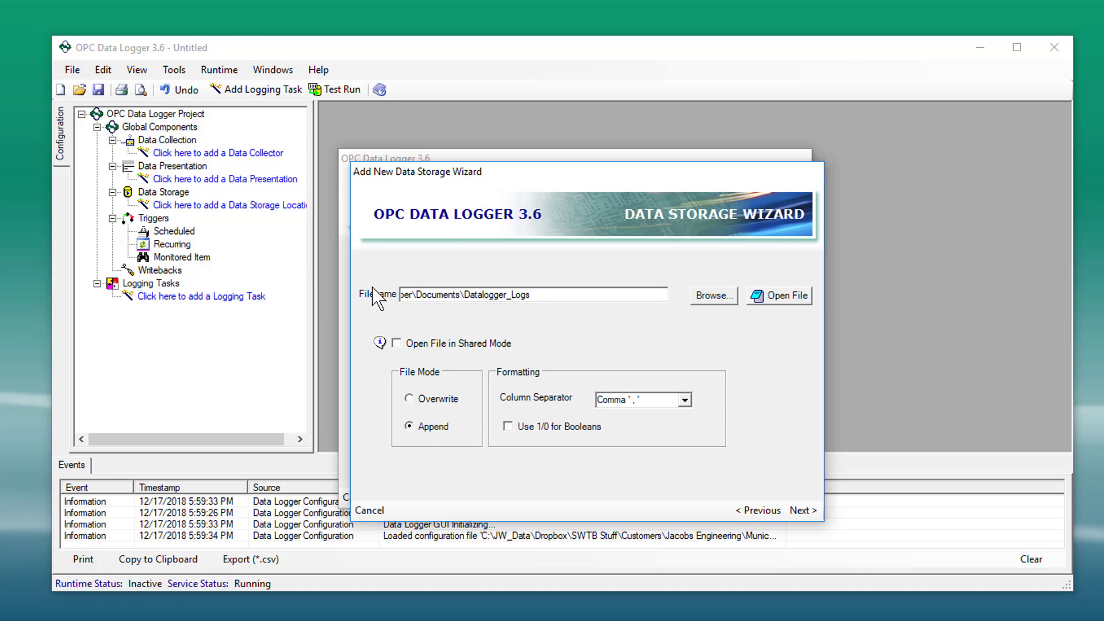
key("Tab")
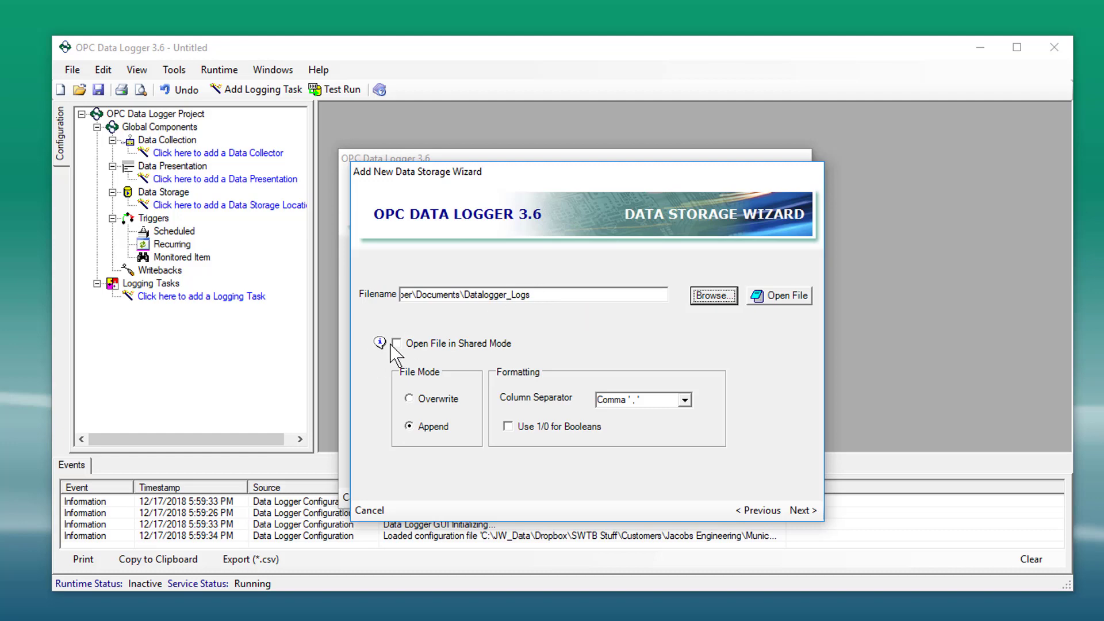
mouse_move(398, 354)
left_click(796, 510)
Step: Complete the file name as DataloggingDemo1.txt and finish the text file data storage
left_click(758, 510)
type("\\DataloggingDemo1.txt")
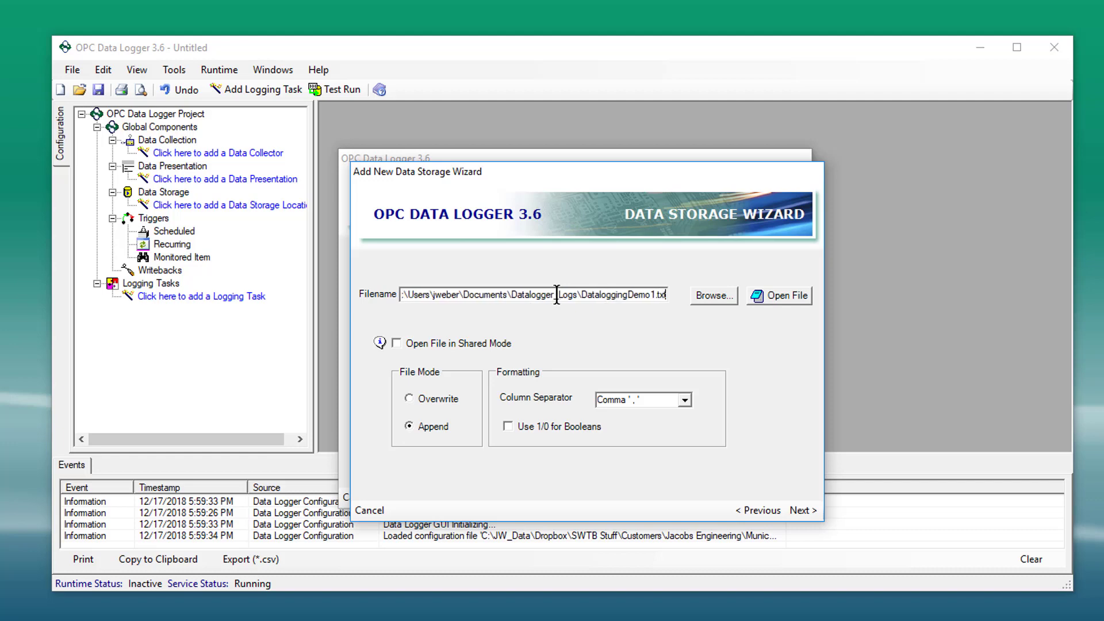
key("Tab")
left_click(796, 509)
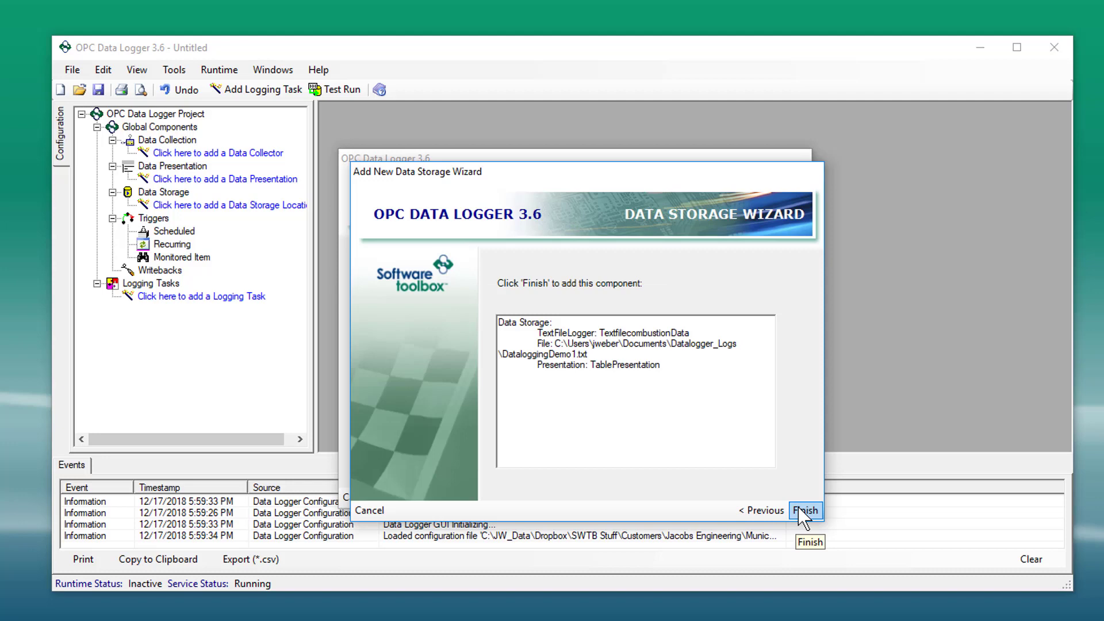
left_click(799, 507)
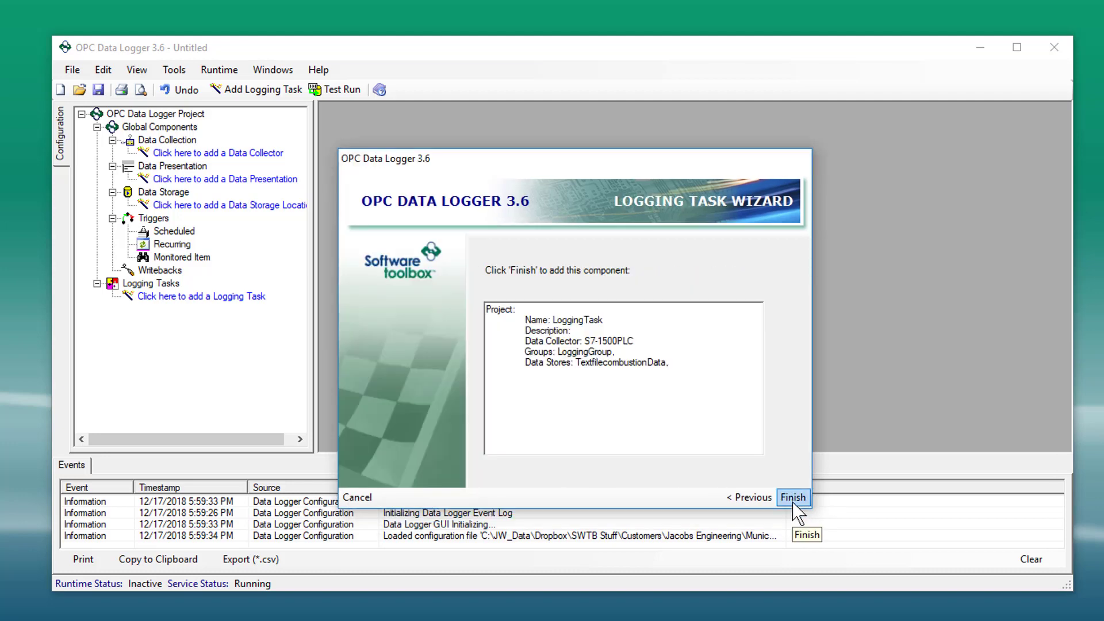
Step: Finish the logging task and start a test run, agreeing to save first
left_click(794, 496)
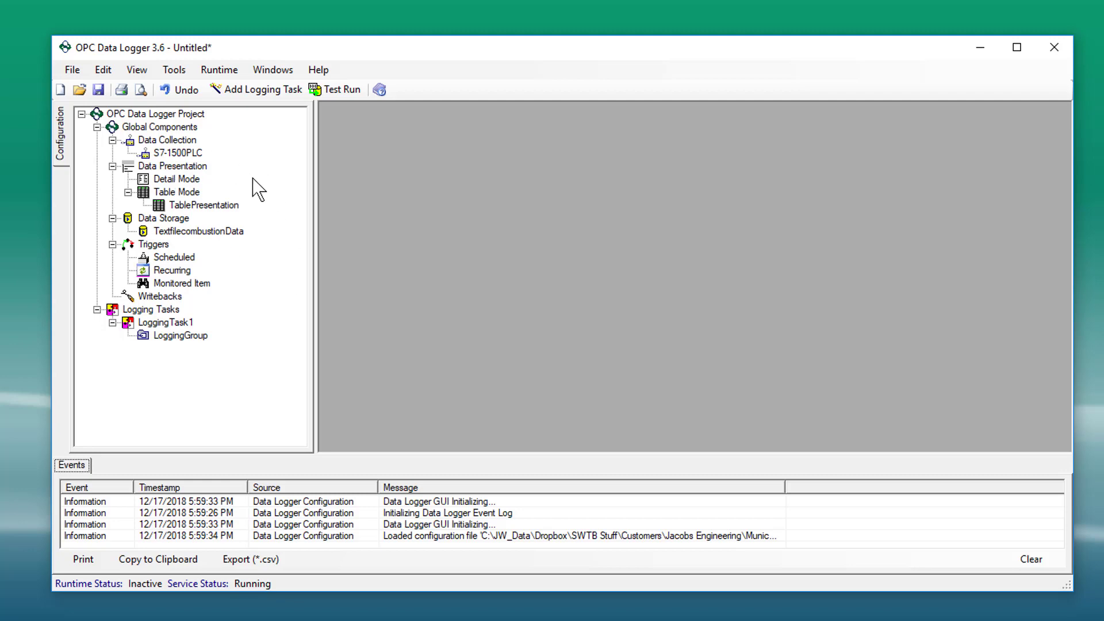
left_click(344, 91)
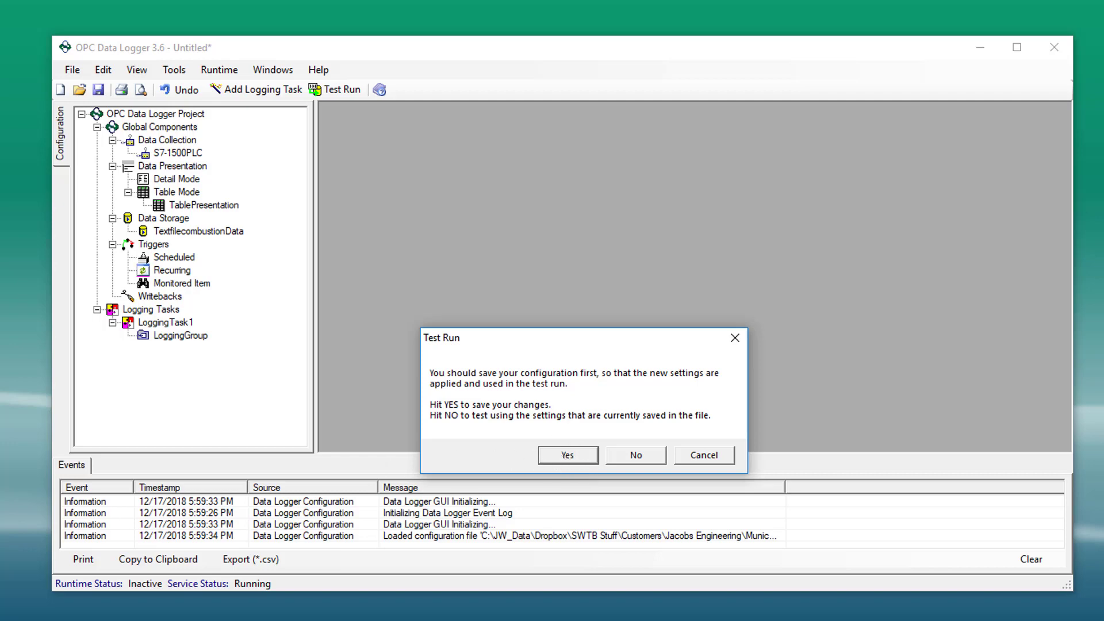
left_click(568, 455)
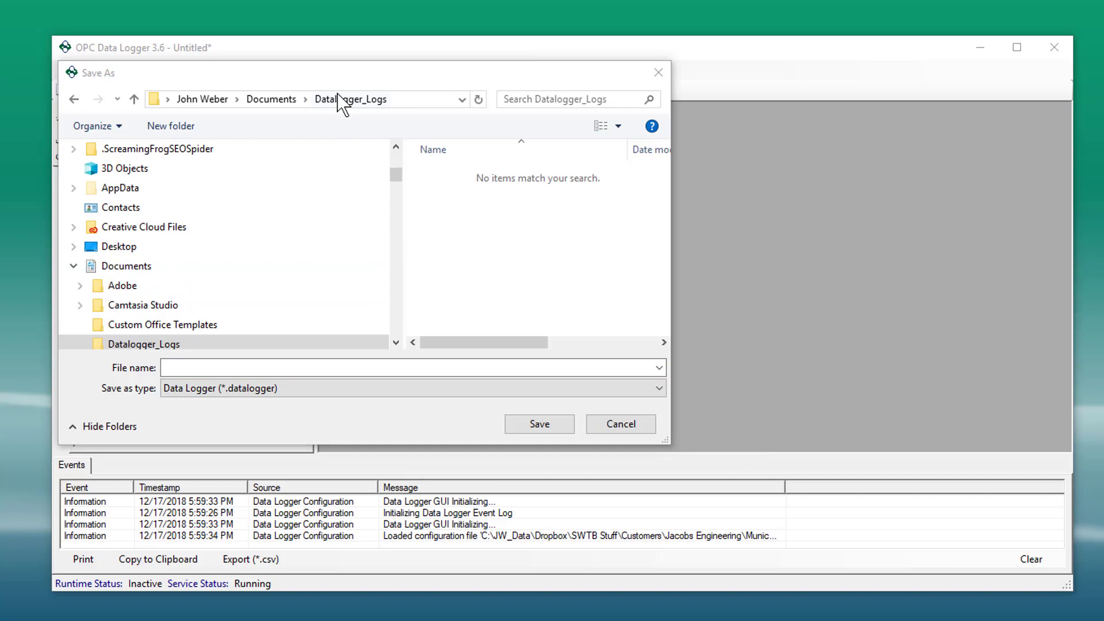
Step: Save the configuration as DataLoggerLogConfigForS71500
left_click(303, 368)
type("D")
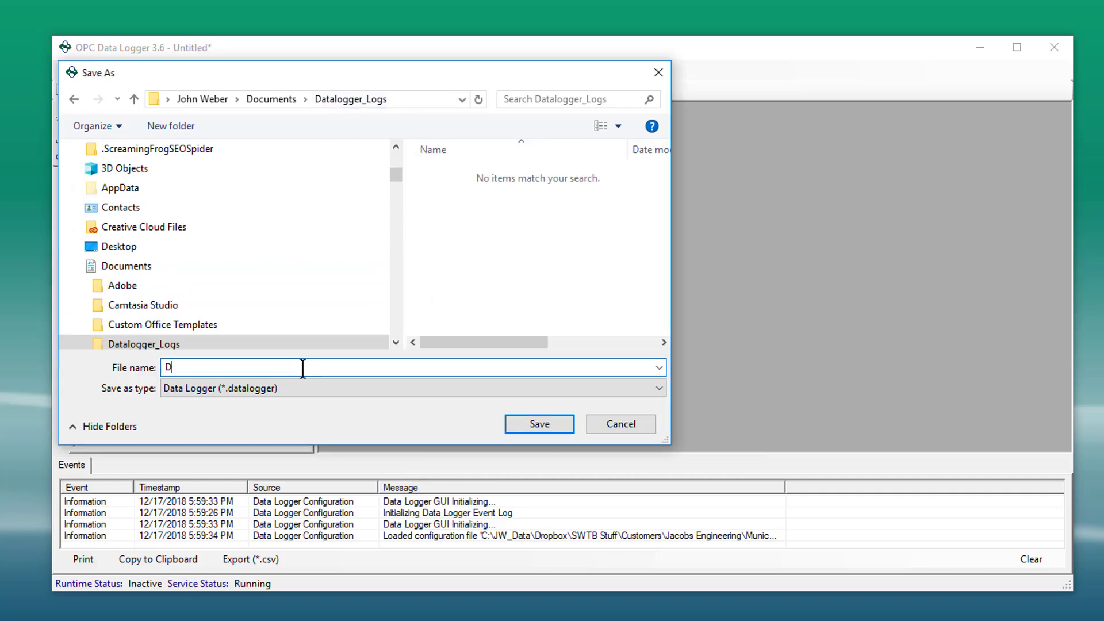
type("ataLoggerLogConfigFileL")
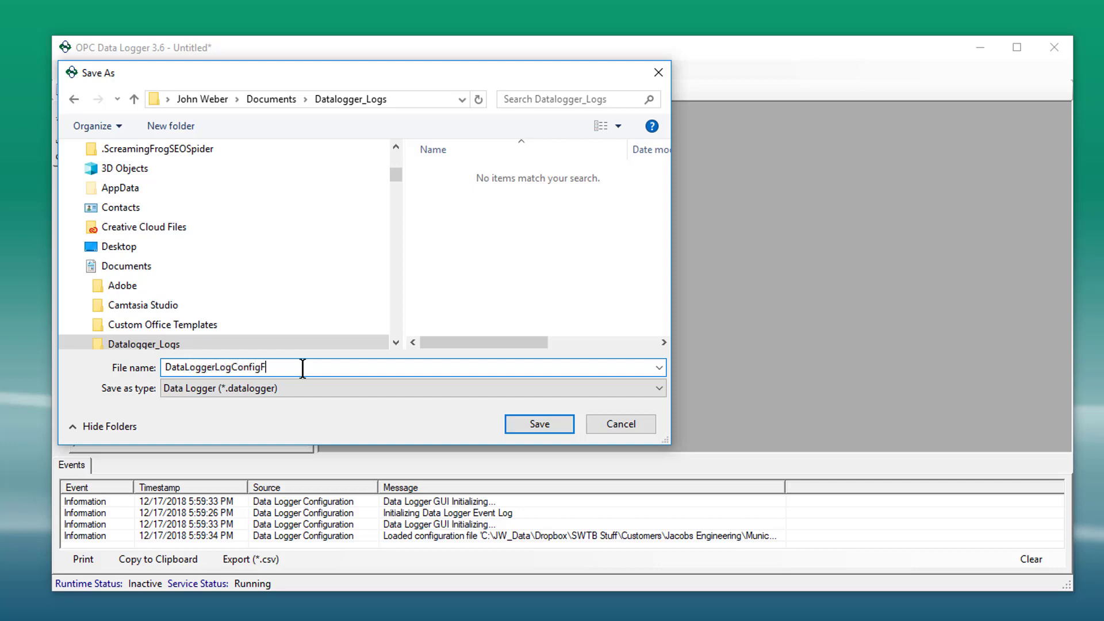
key("BackSpace")
key("BackSpace")
key("BackSpace")
key("BackSpace")
type("orS71500")
key("Return")
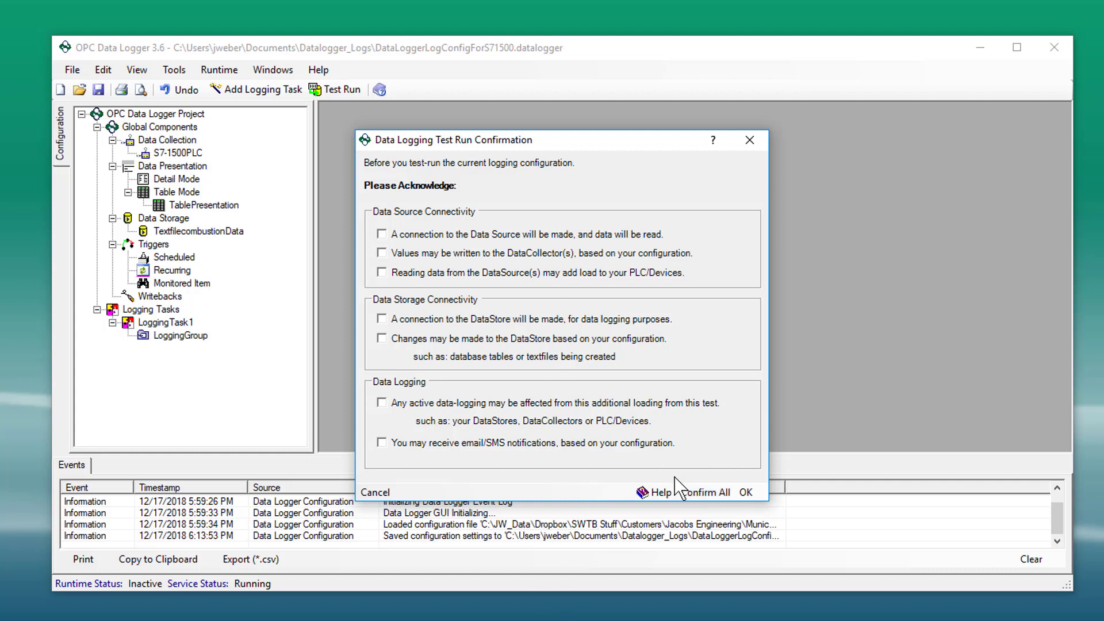
Step: Confirm all warnings, run then stop the test, and open DataloggingDemo1.txt from Datalogger_Logs
left_click(685, 492)
left_click(745, 492)
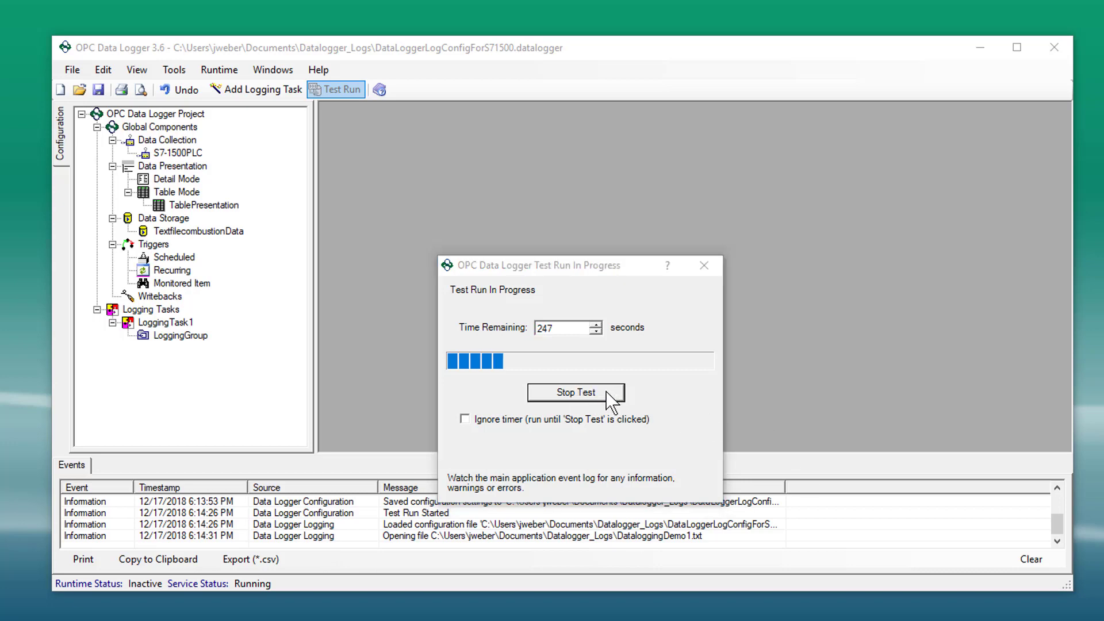
left_click(608, 391)
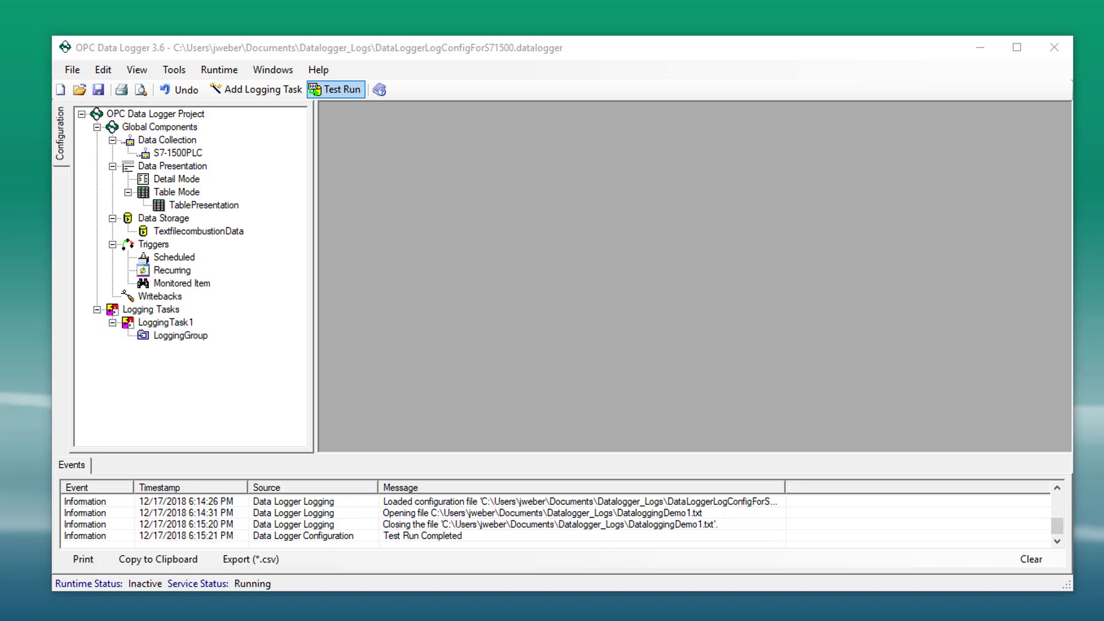
key("alt+Tab")
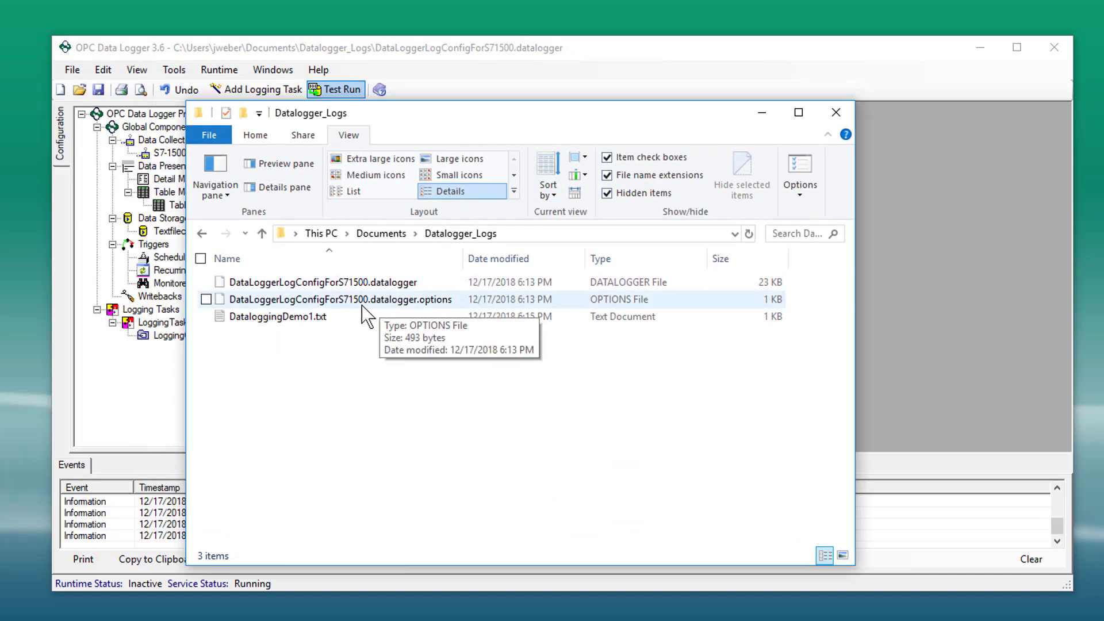
double_click(348, 317)
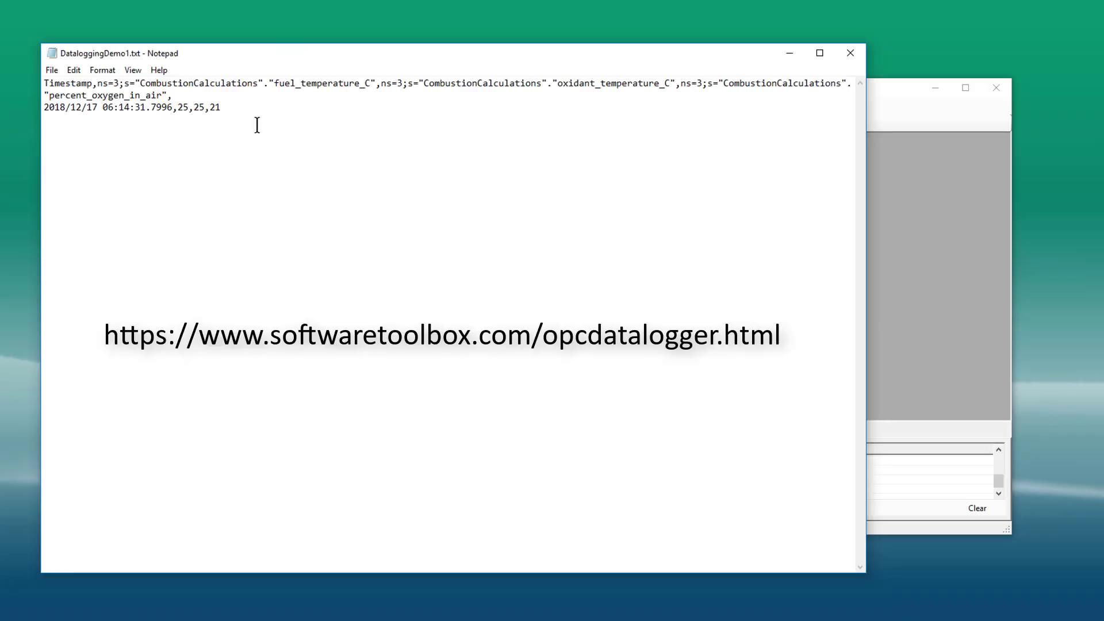
left_click(245, 108)
Step: Close the Notepad log file and the Datalogger_Logs folder window, returning to the logger project
left_click(197, 108)
left_click(222, 108)
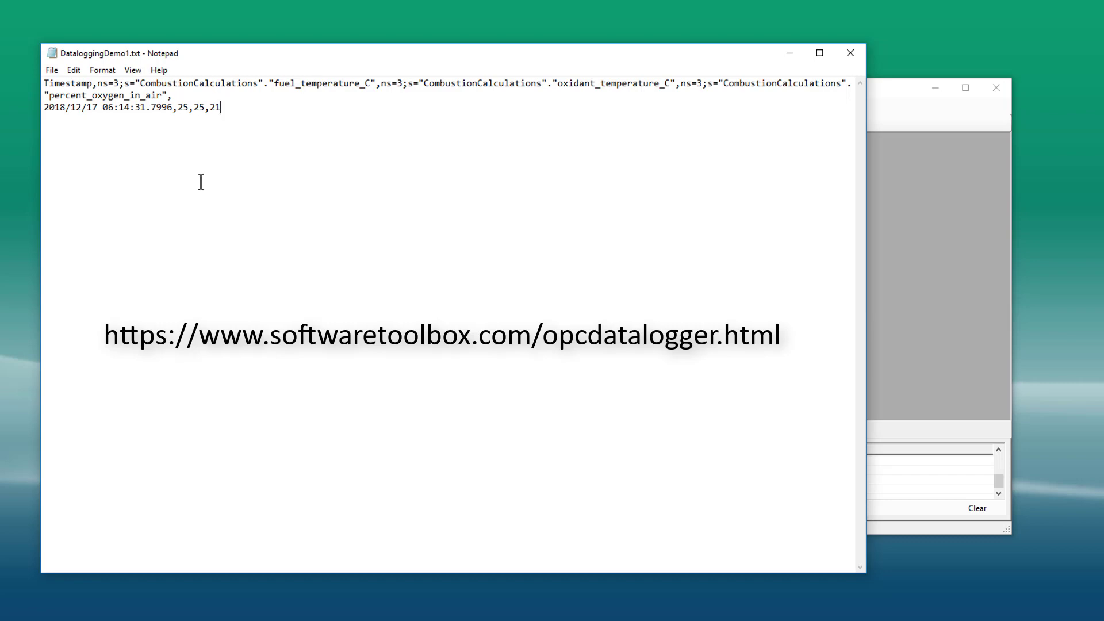
left_click(856, 58)
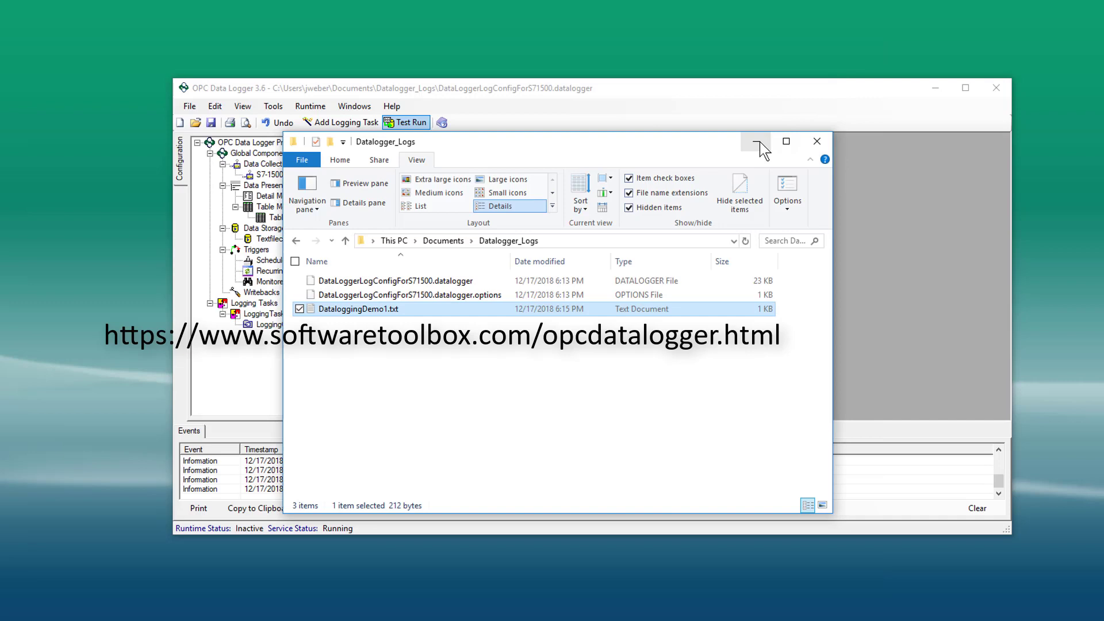
left_click(784, 141)
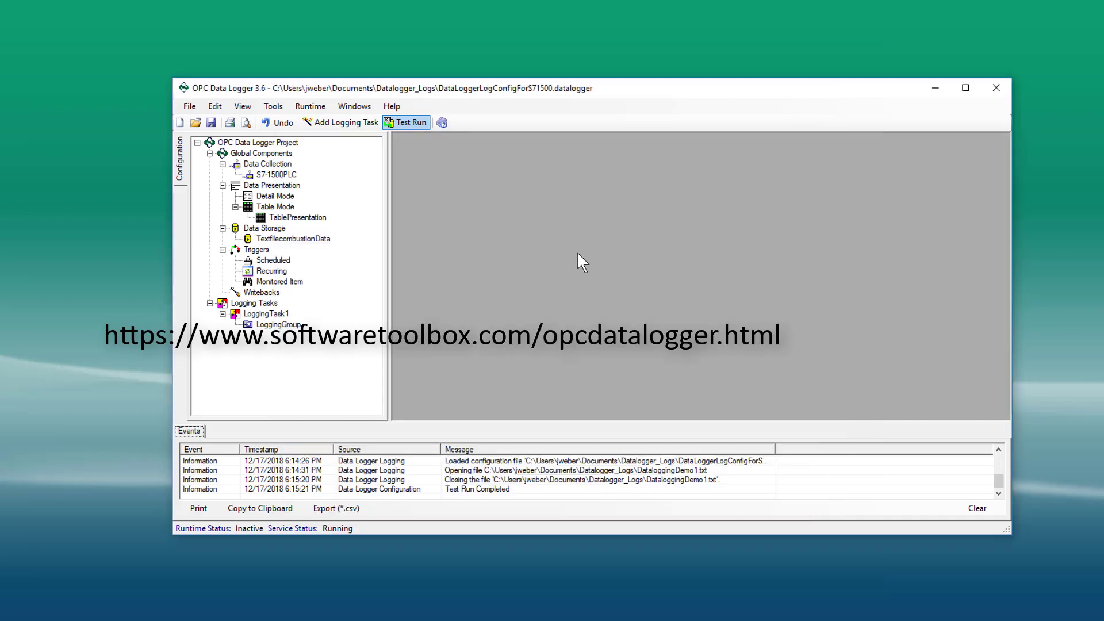